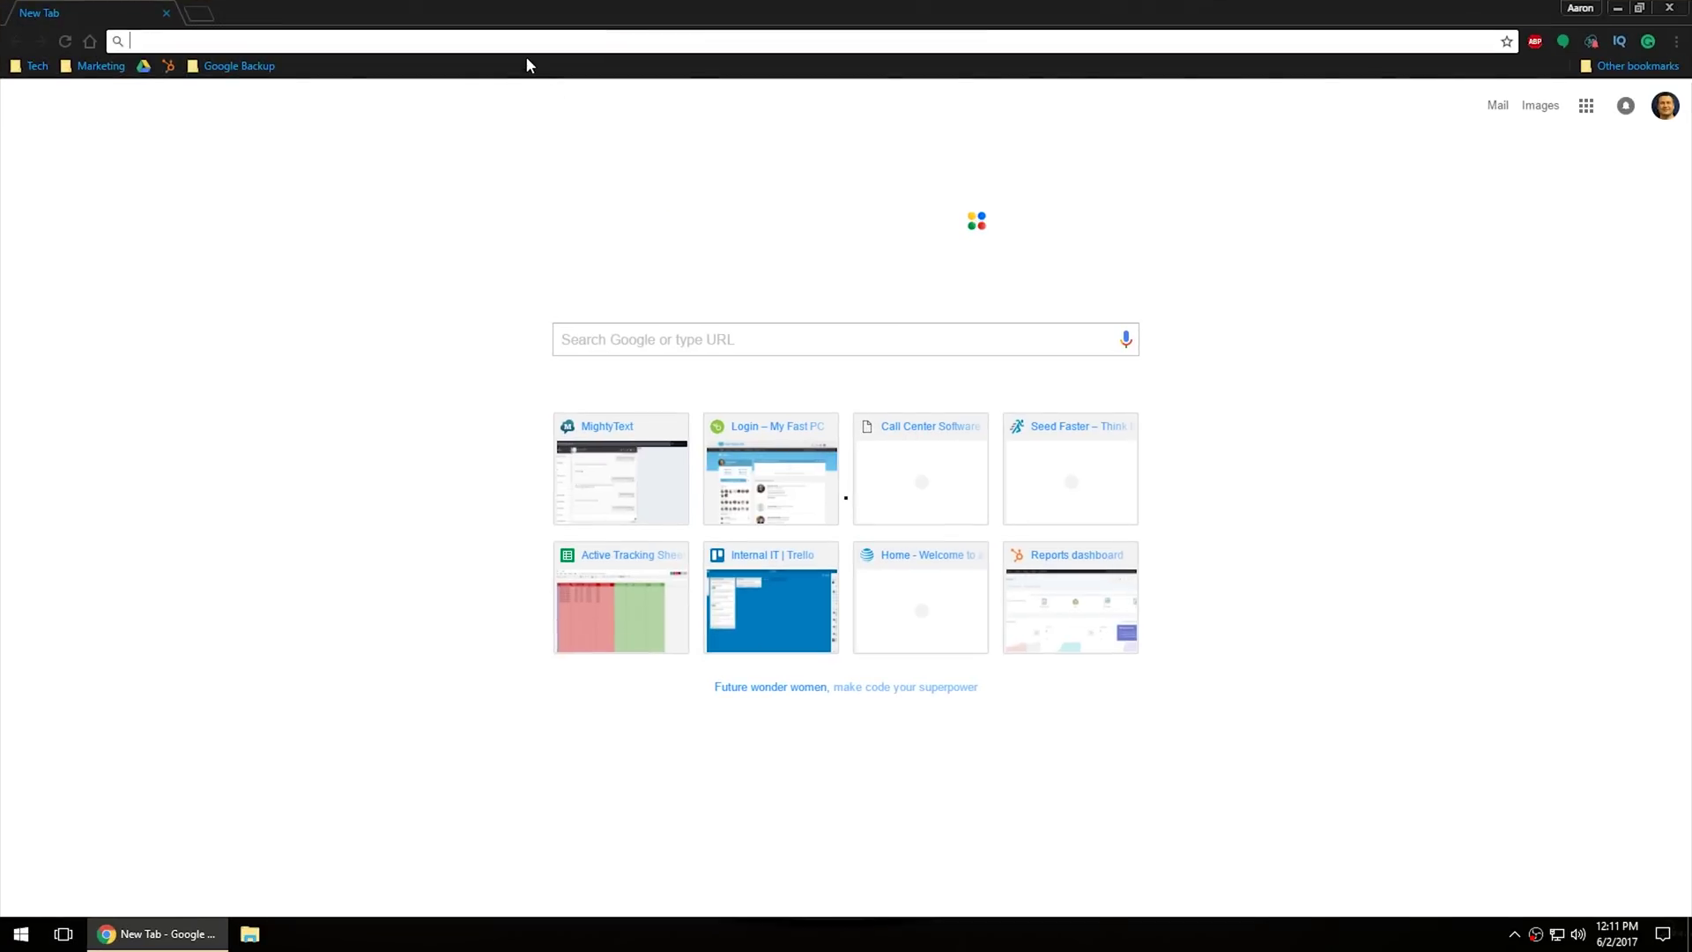
Step: Load the att.net home page in Chrome by entering att.net in the address bar
text(att.net)
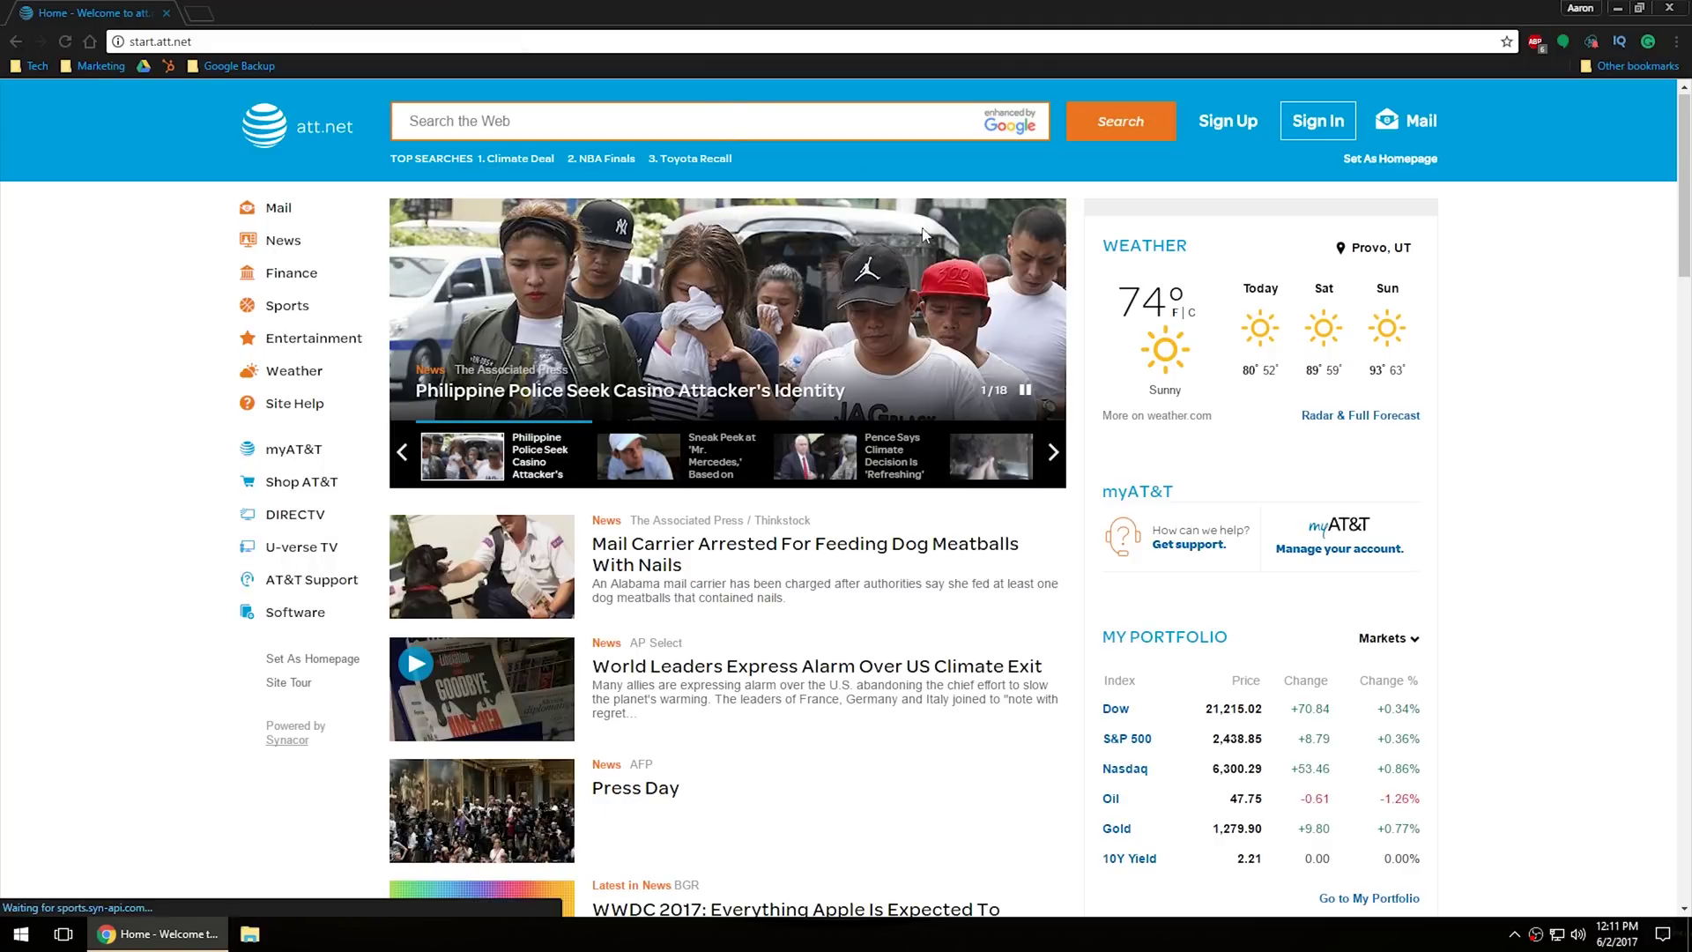
Step: Go to AT&T sign-in and choose to recover a forgotten password
click(1312, 130)
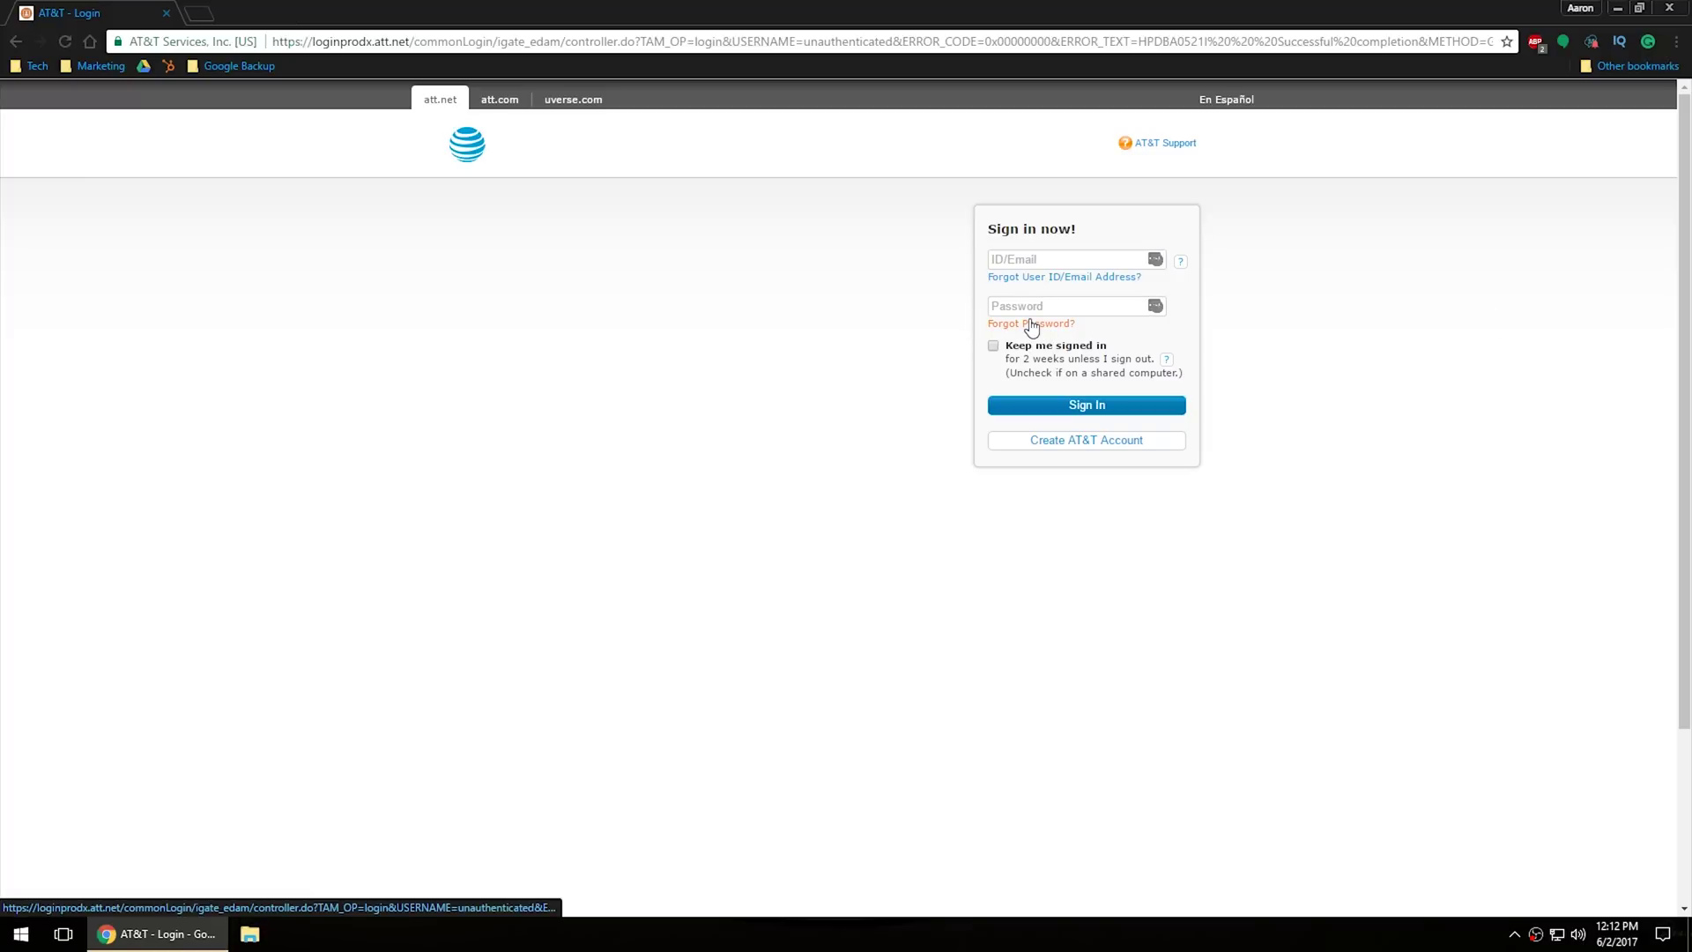
click(1029, 325)
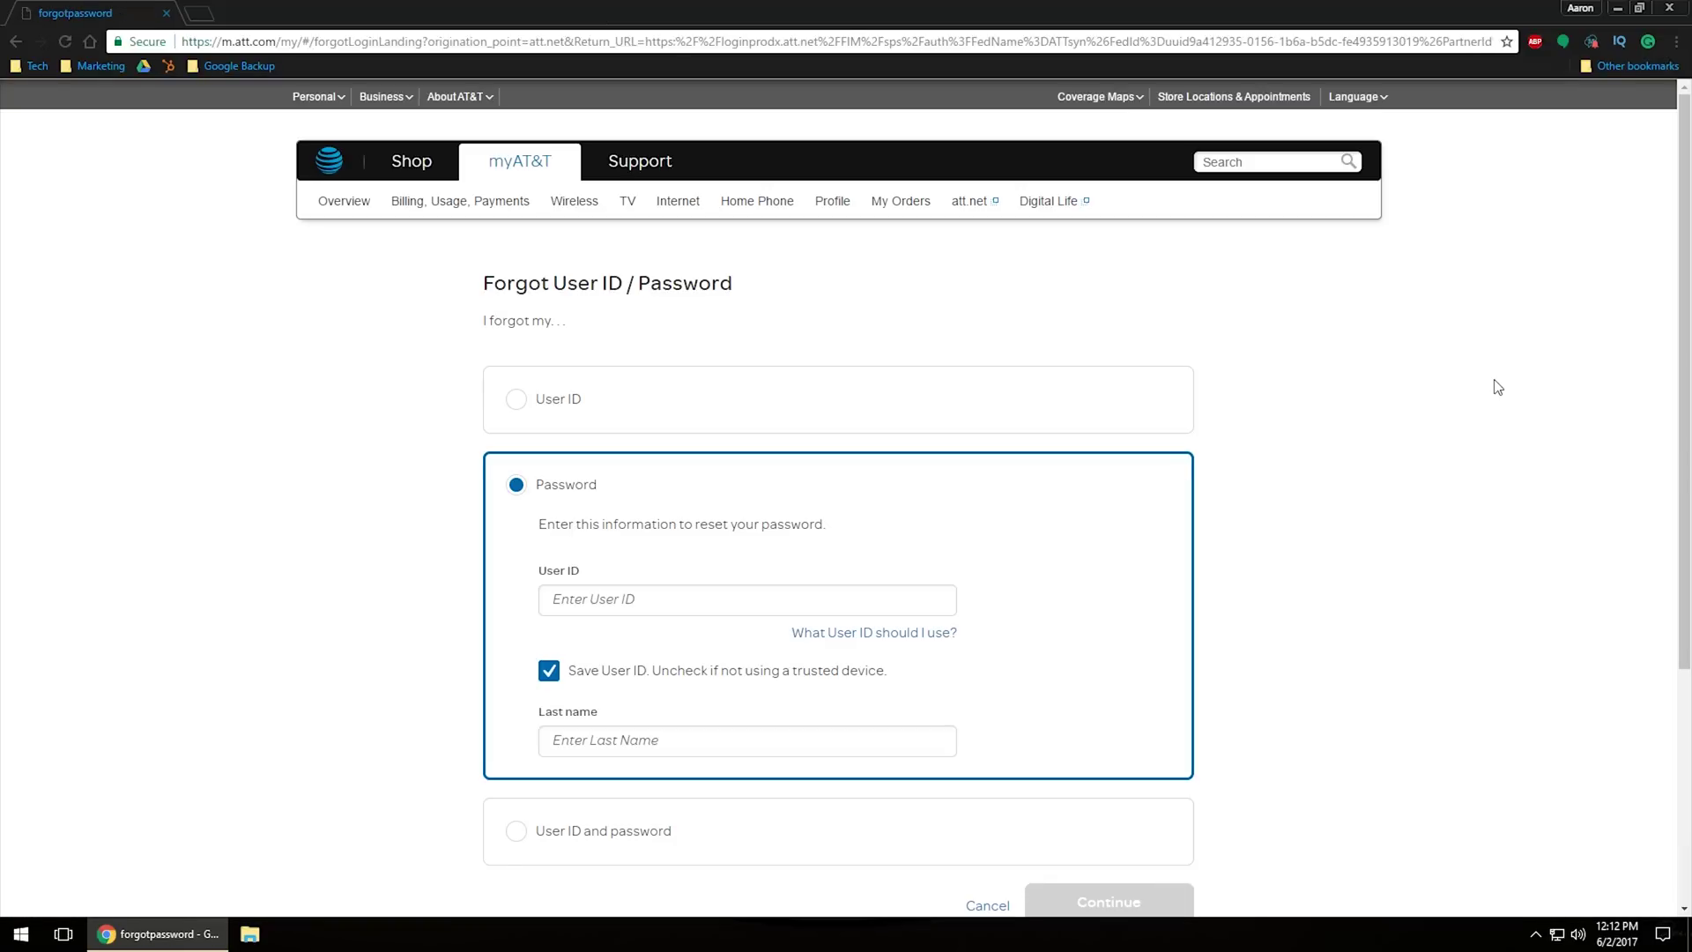
Step: Enter the account's user ID and last name, then submit the forgotten-password form
scroll(1085, 449, down, 2)
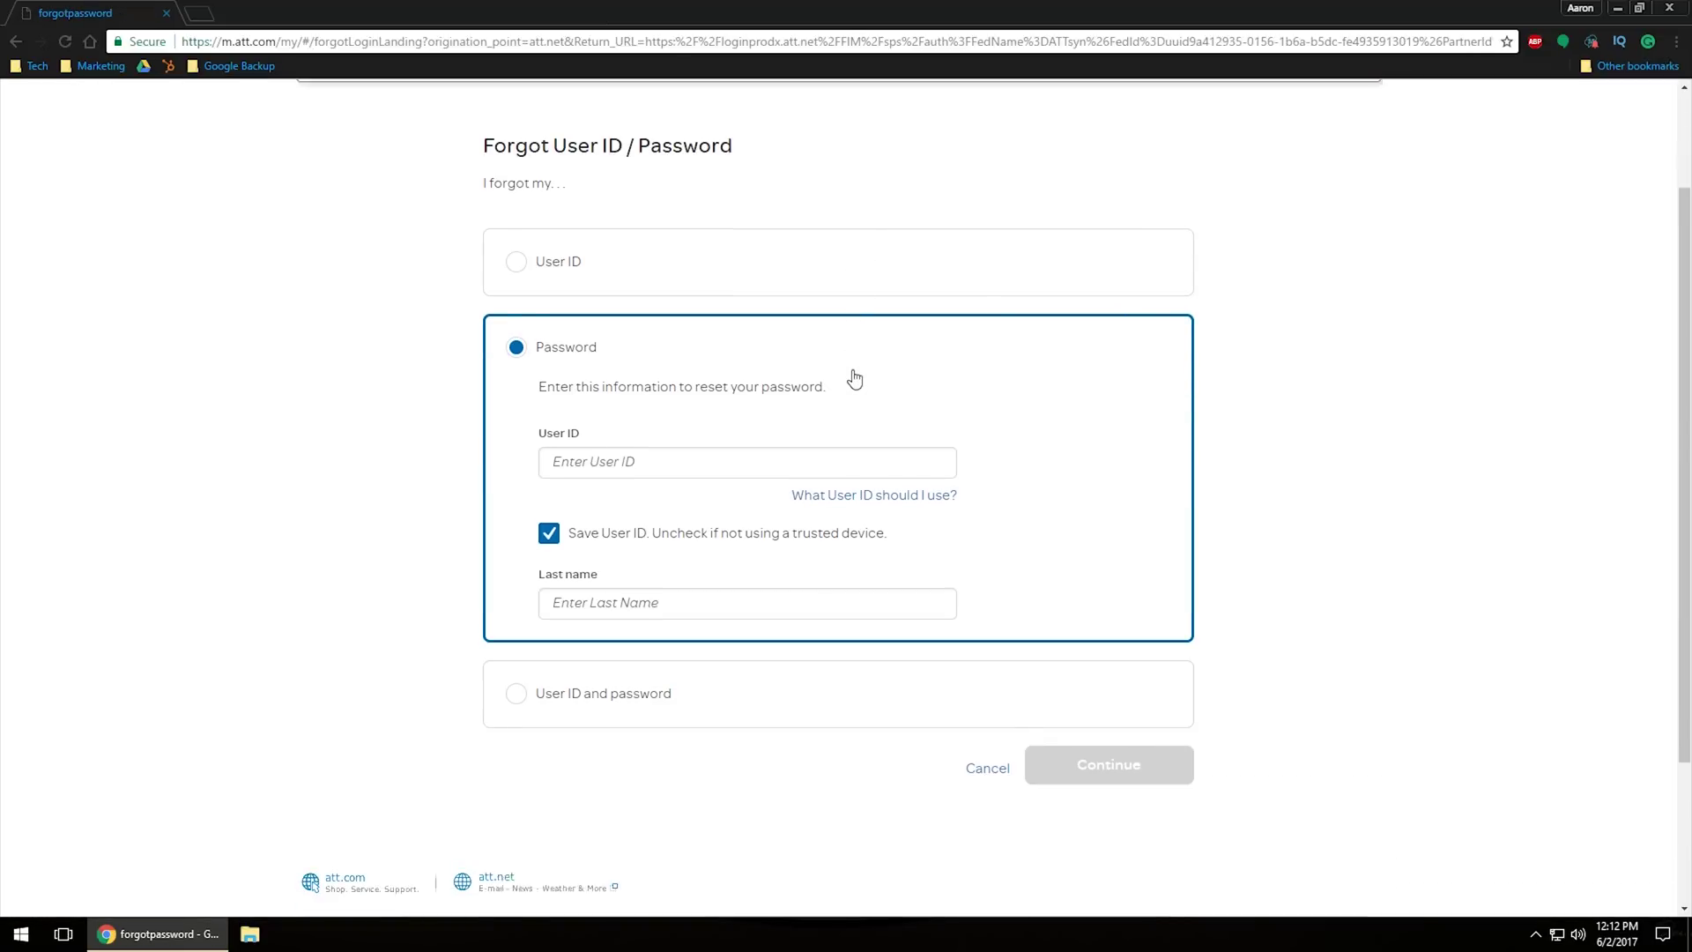
click(641, 420)
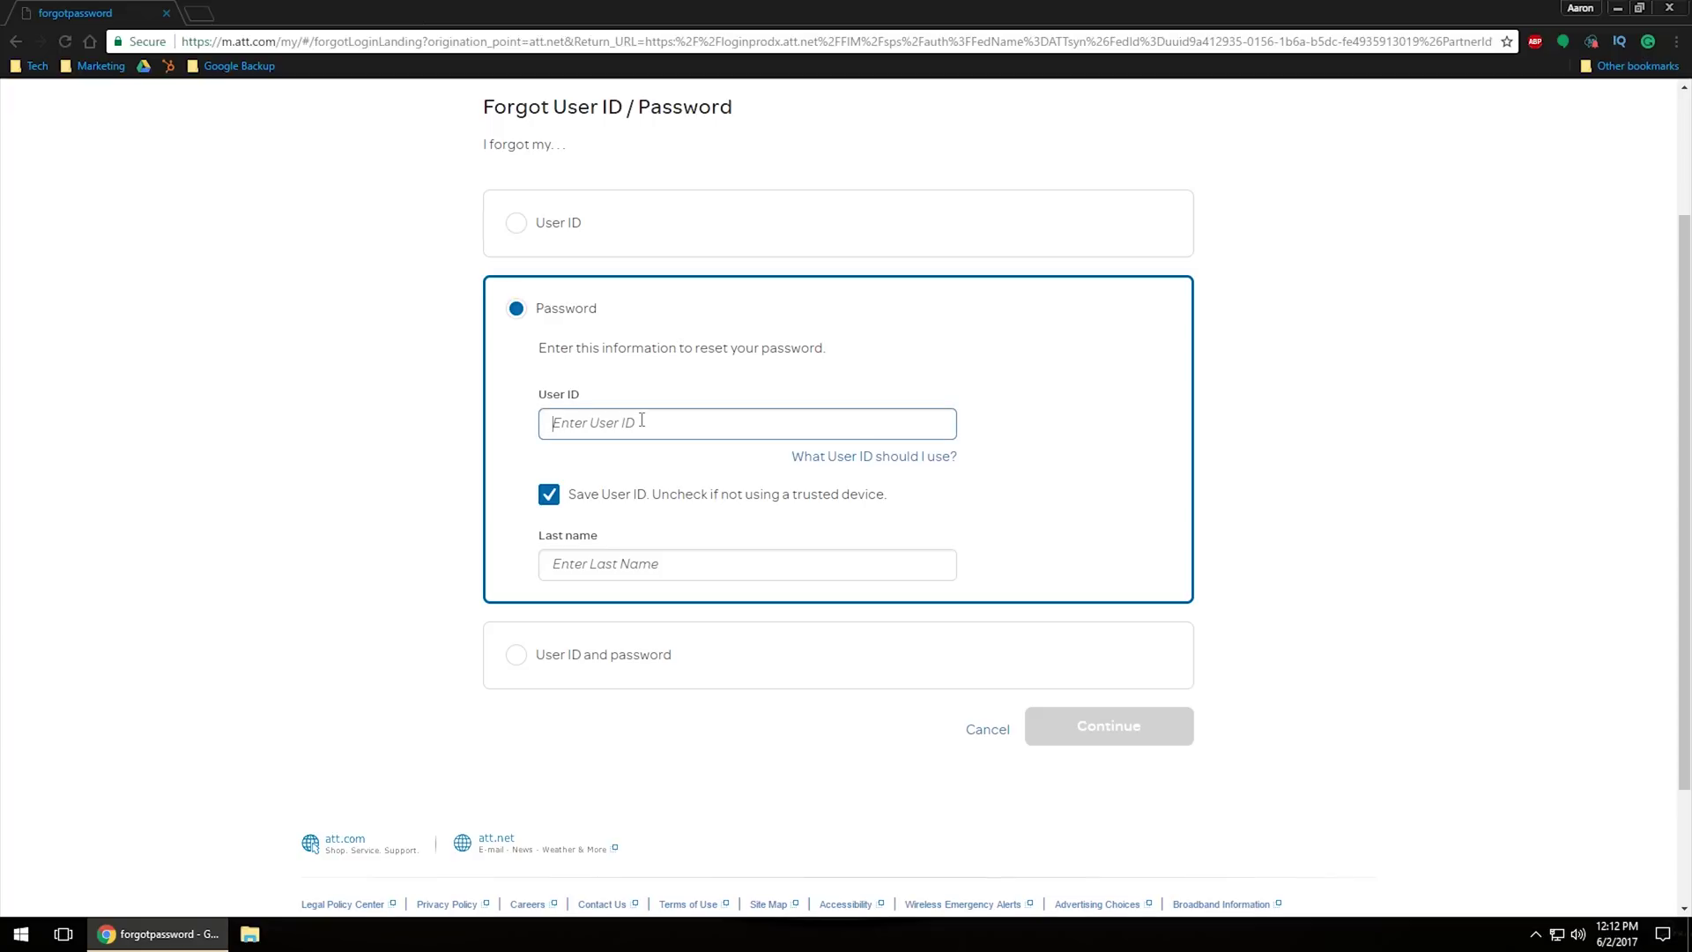
click(593, 563)
text(Mark)
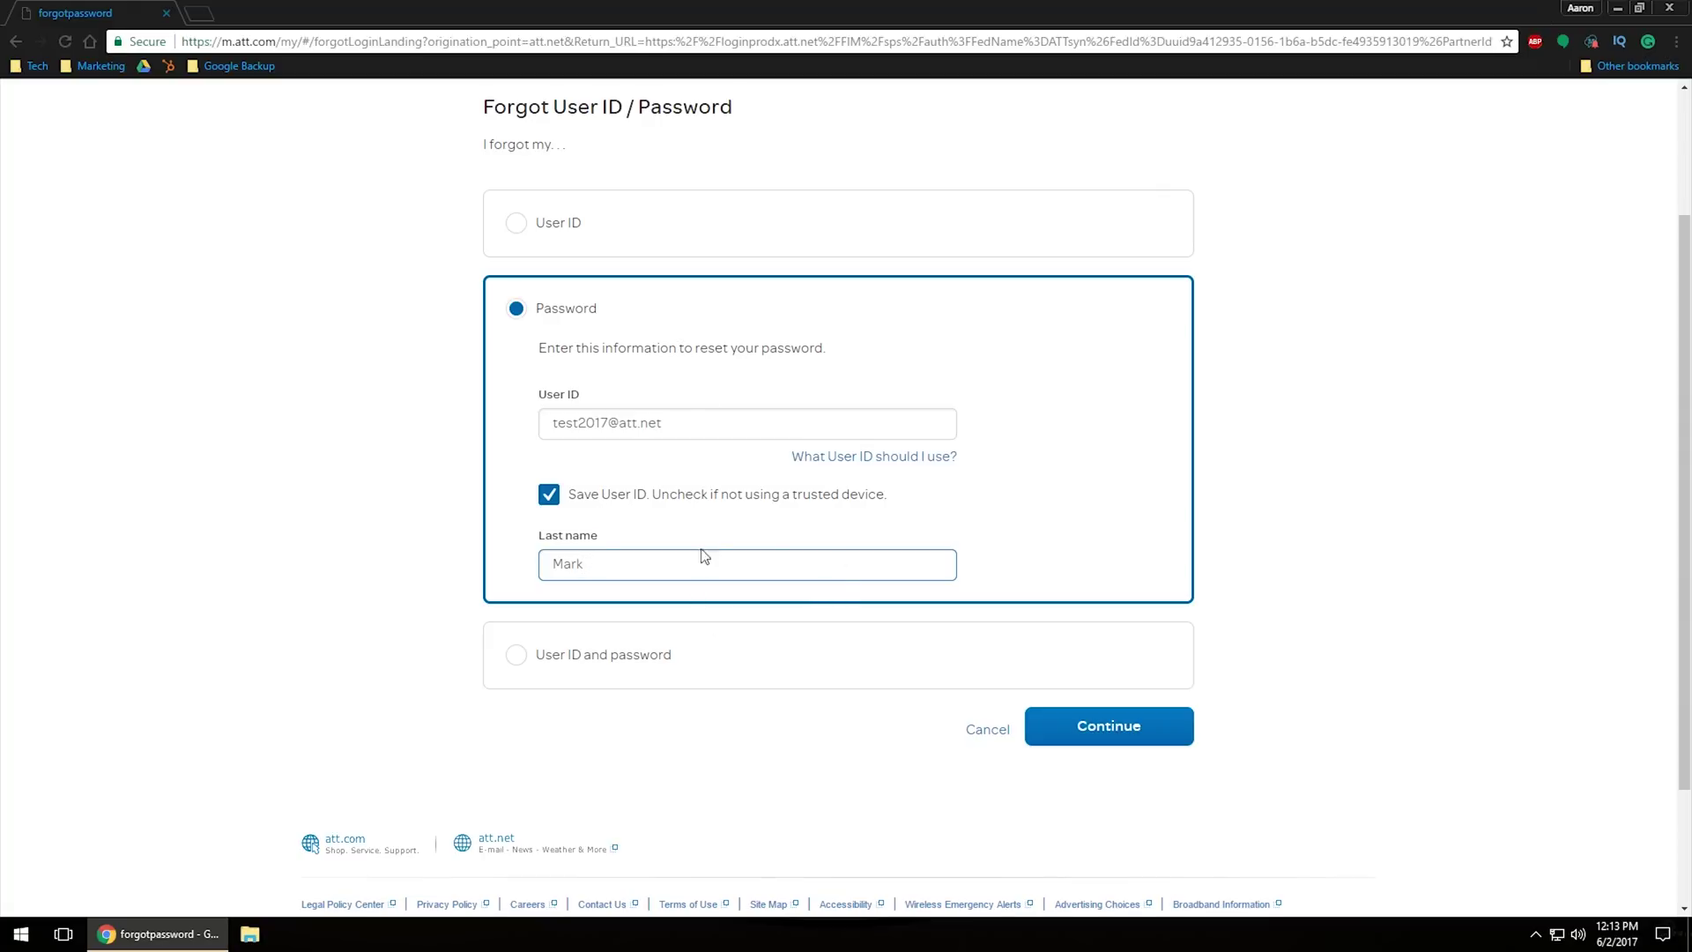
click(1112, 725)
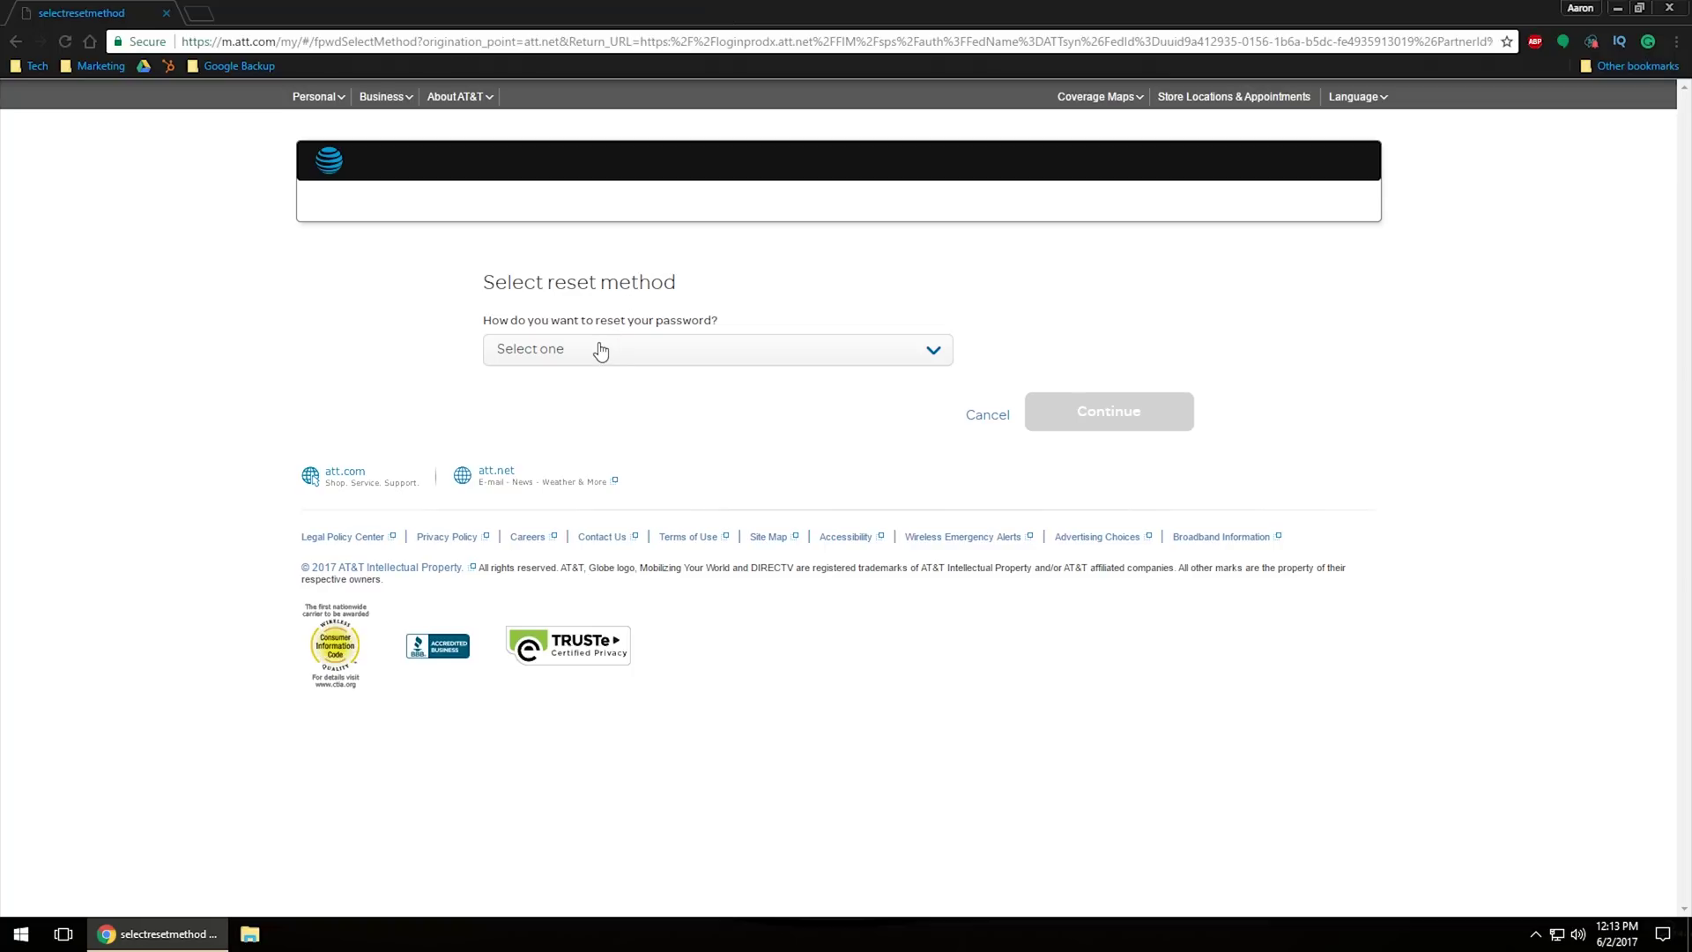
Step: Choose 'Send me a temporary password' as the reset method and have it sent by text
click(938, 357)
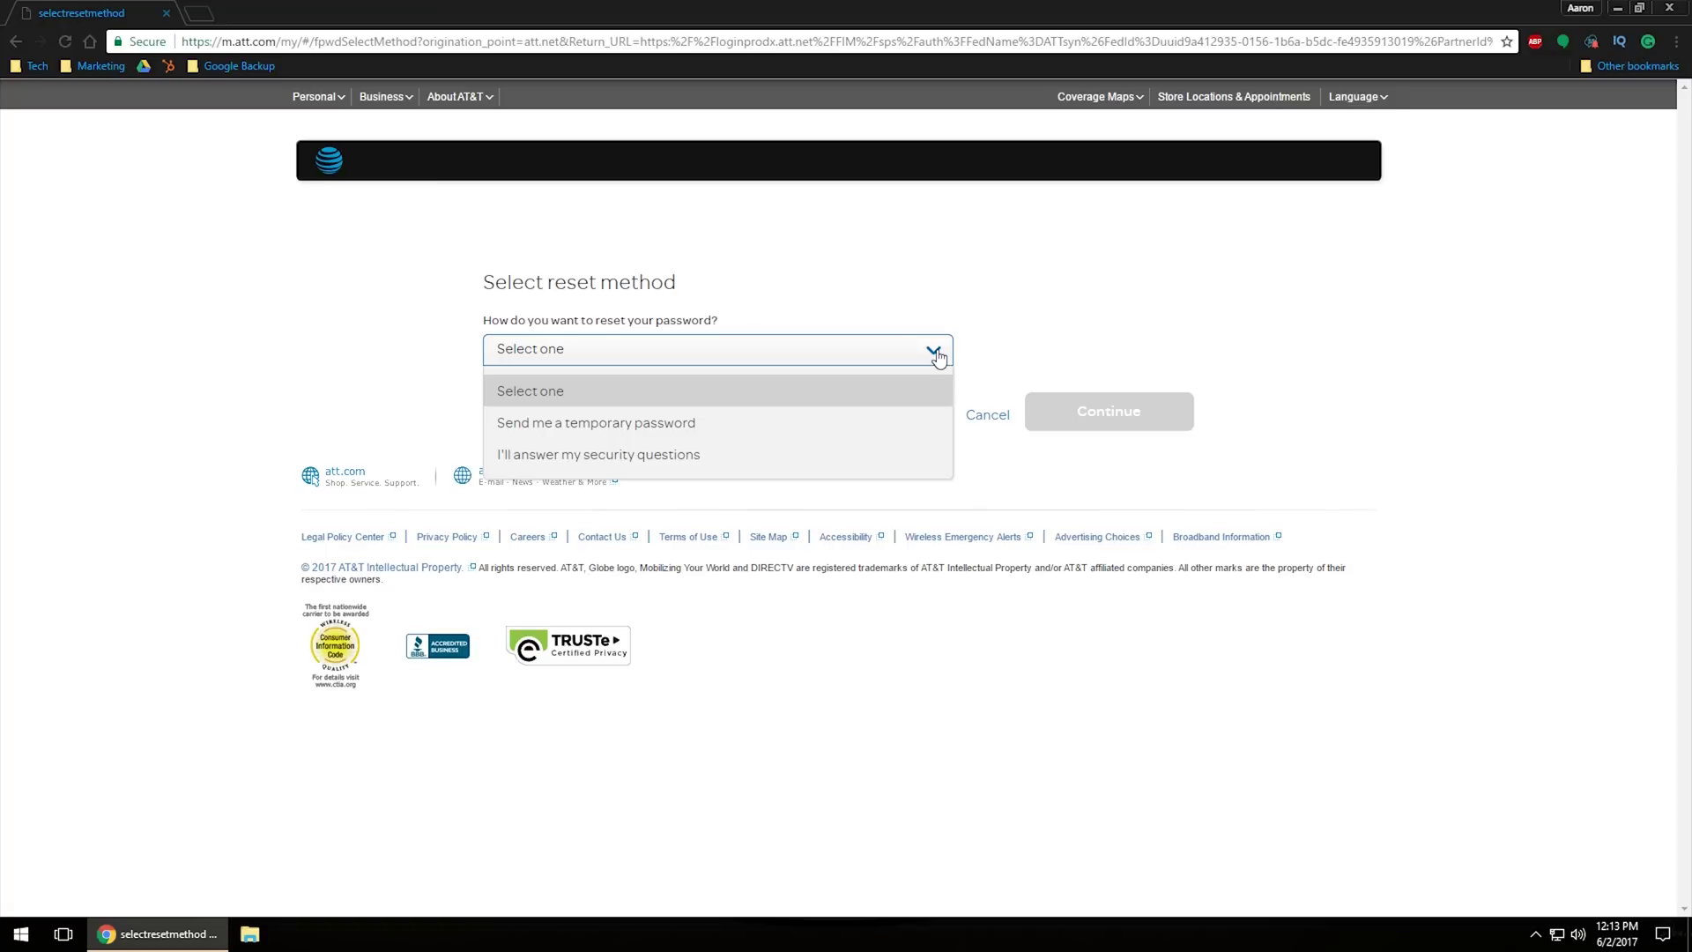
click(699, 425)
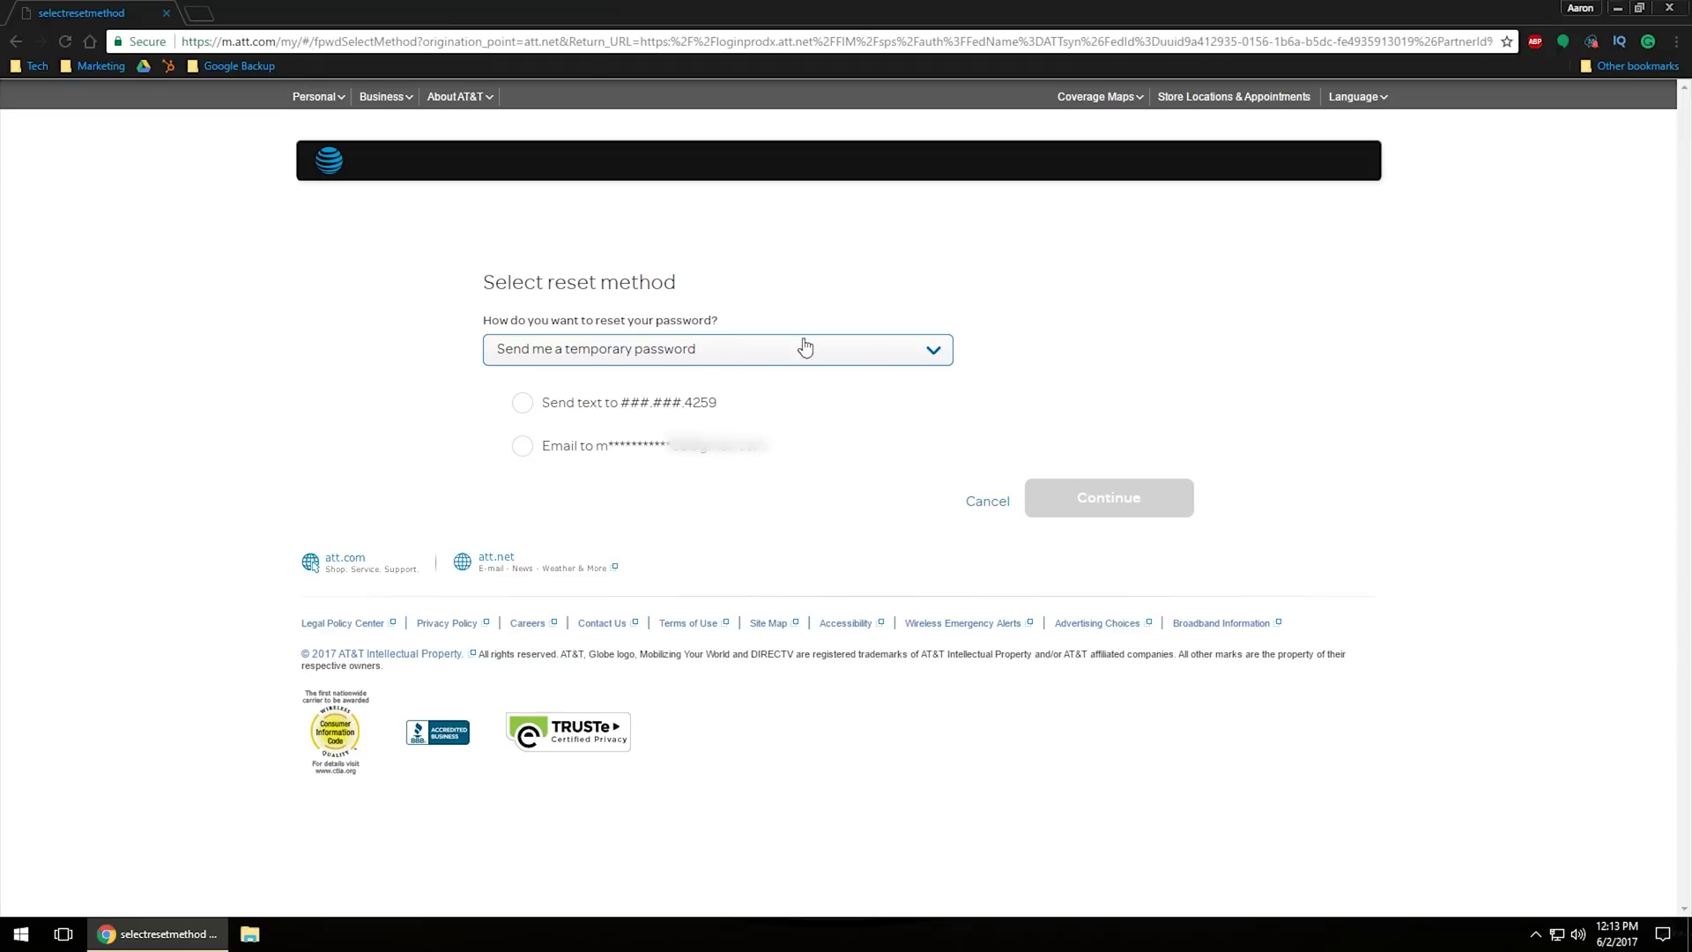
click(596, 353)
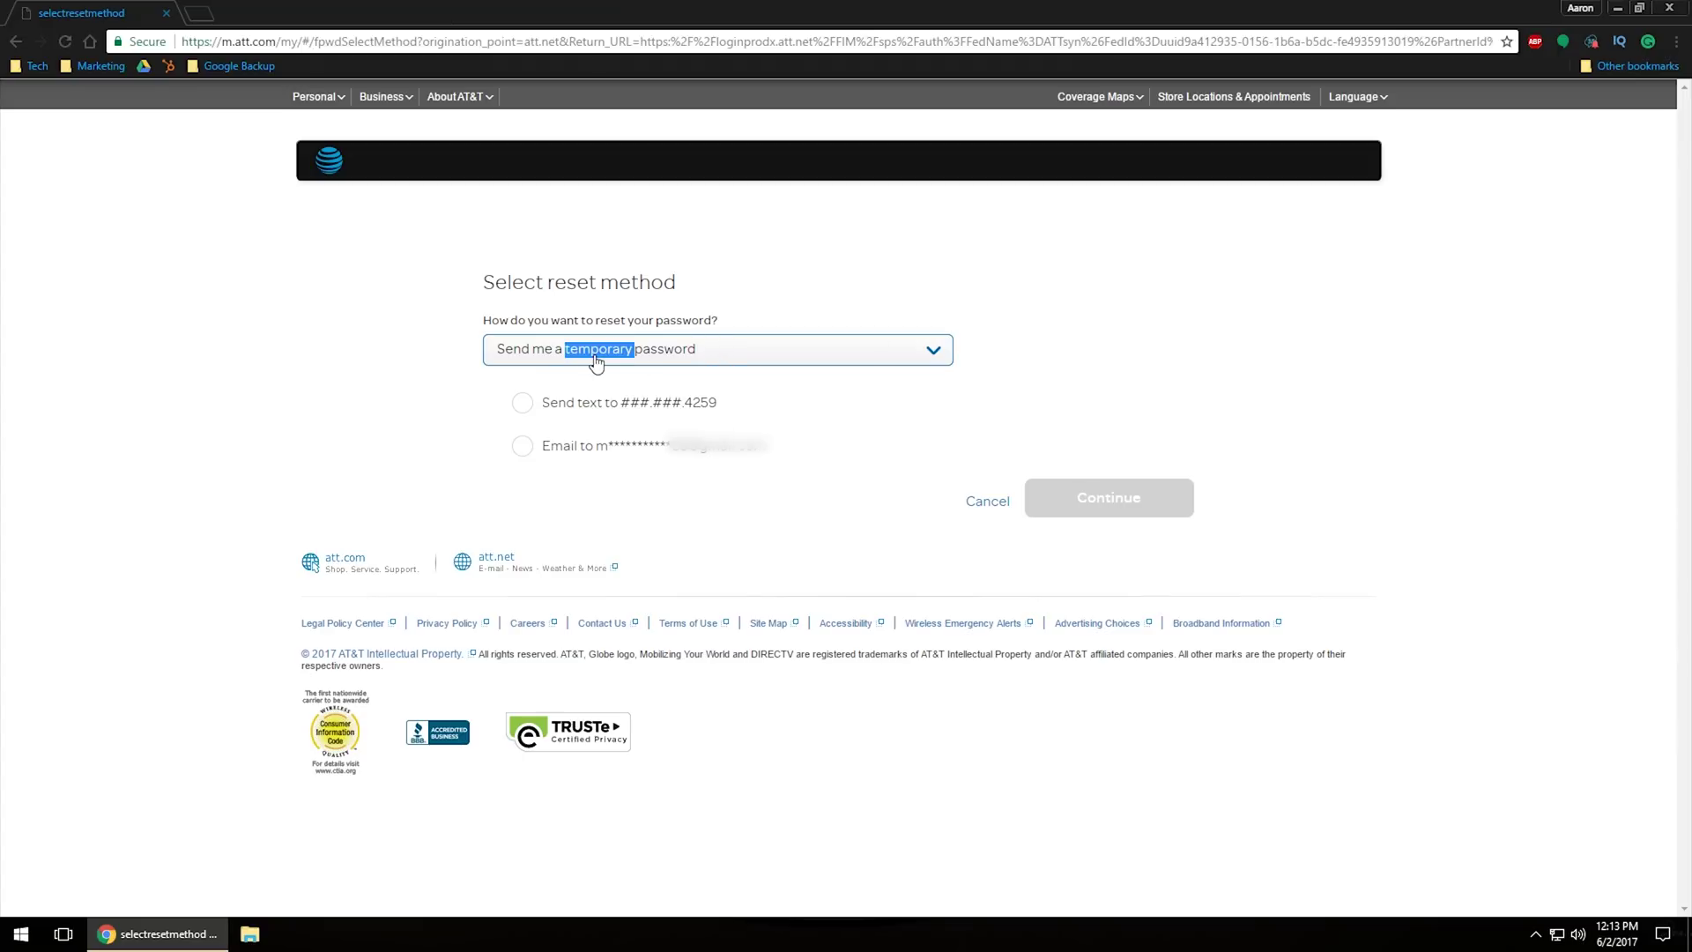
click(566, 457)
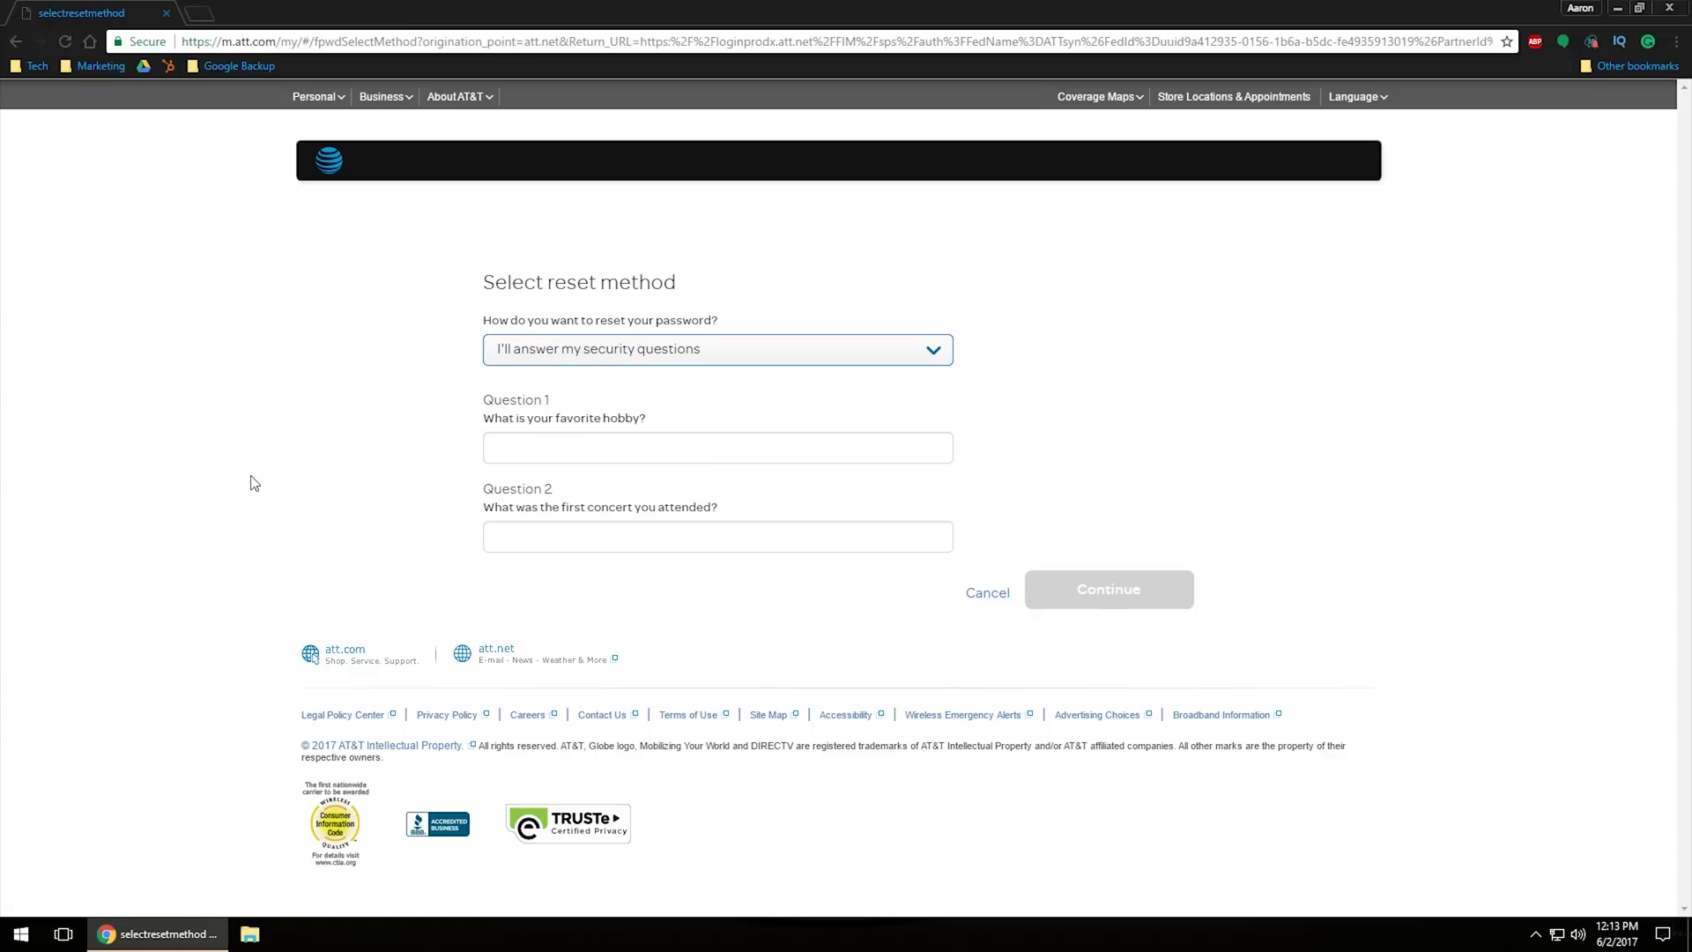
click(646, 350)
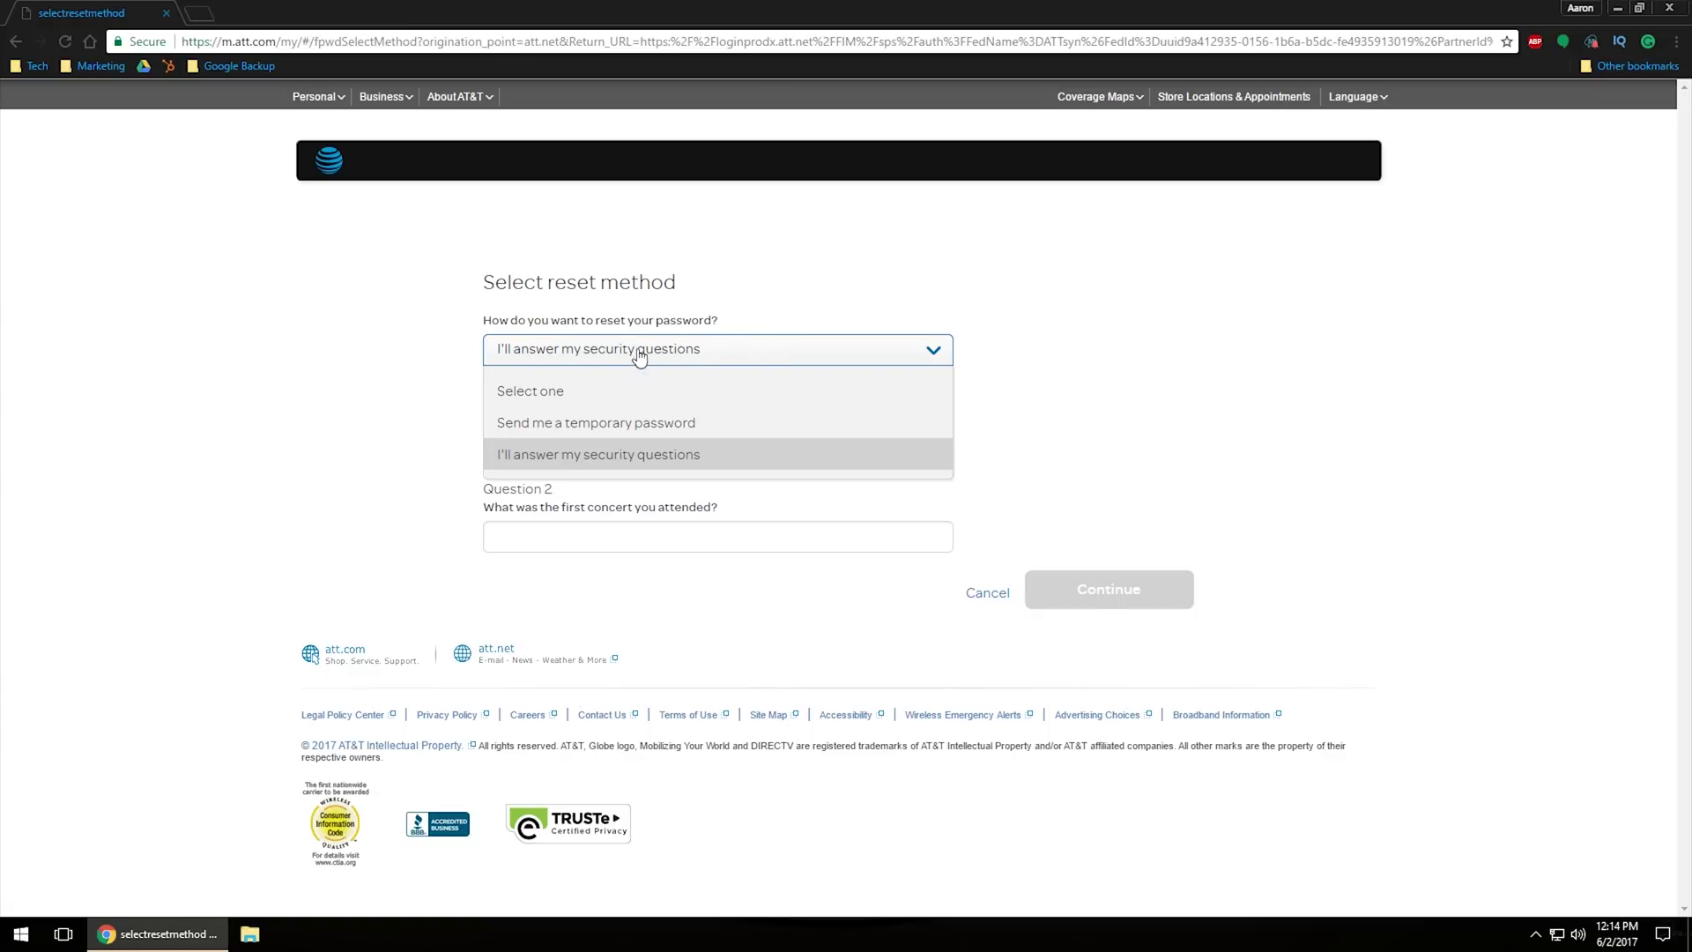
click(629, 427)
click(583, 406)
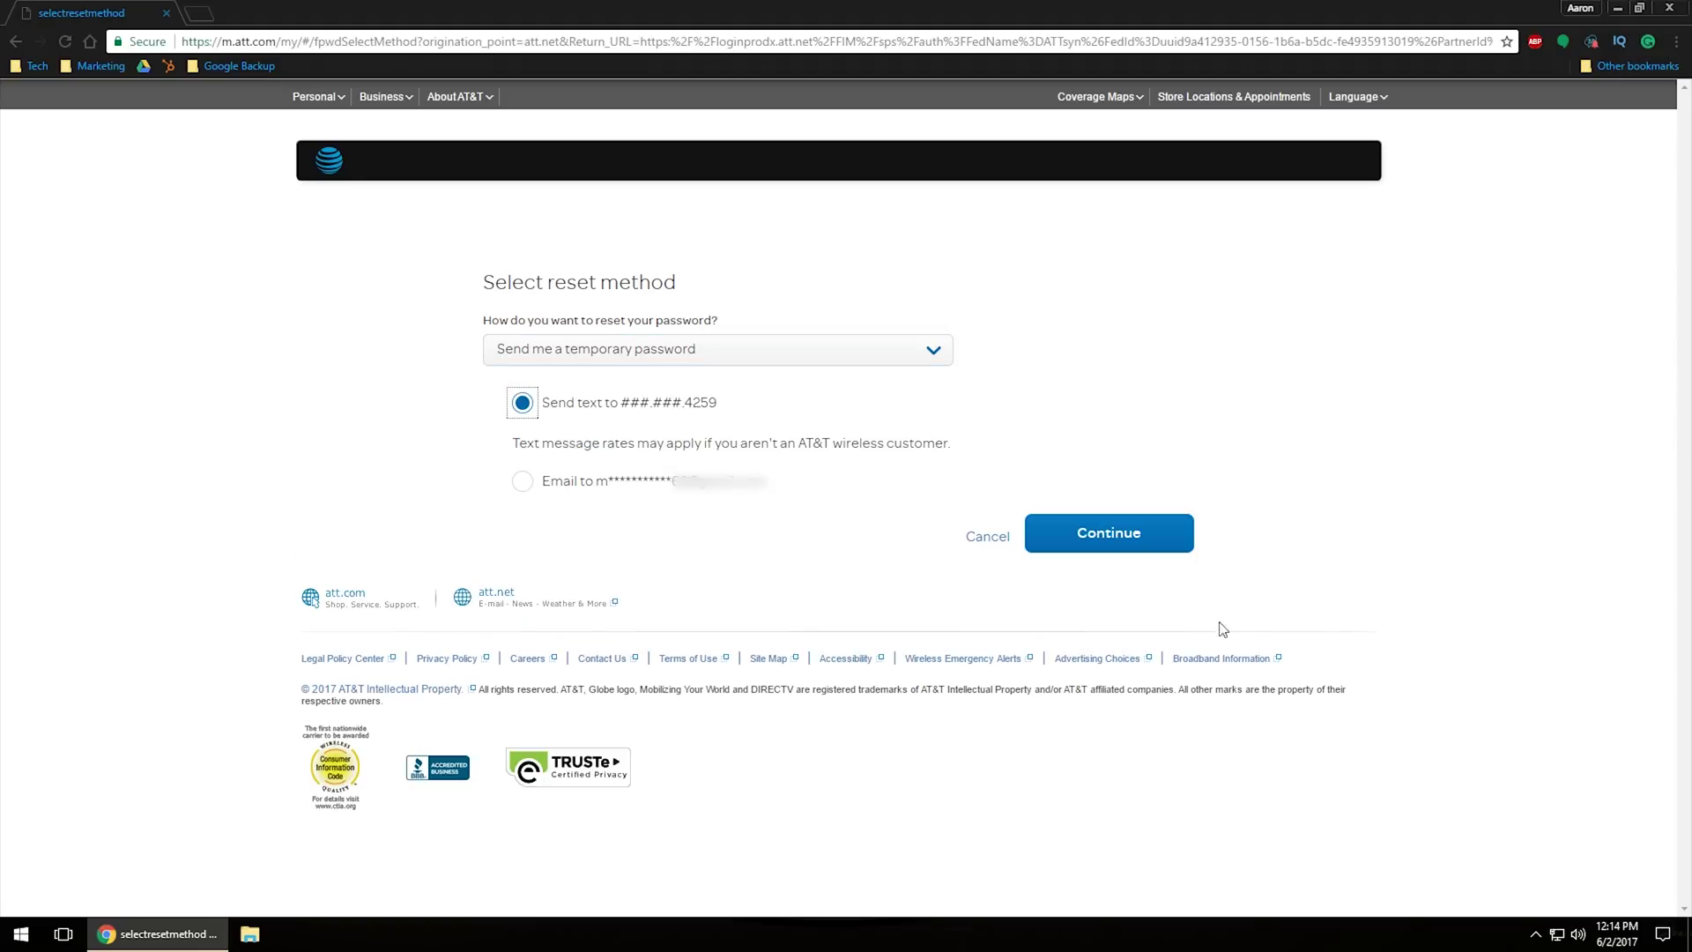
click(1142, 533)
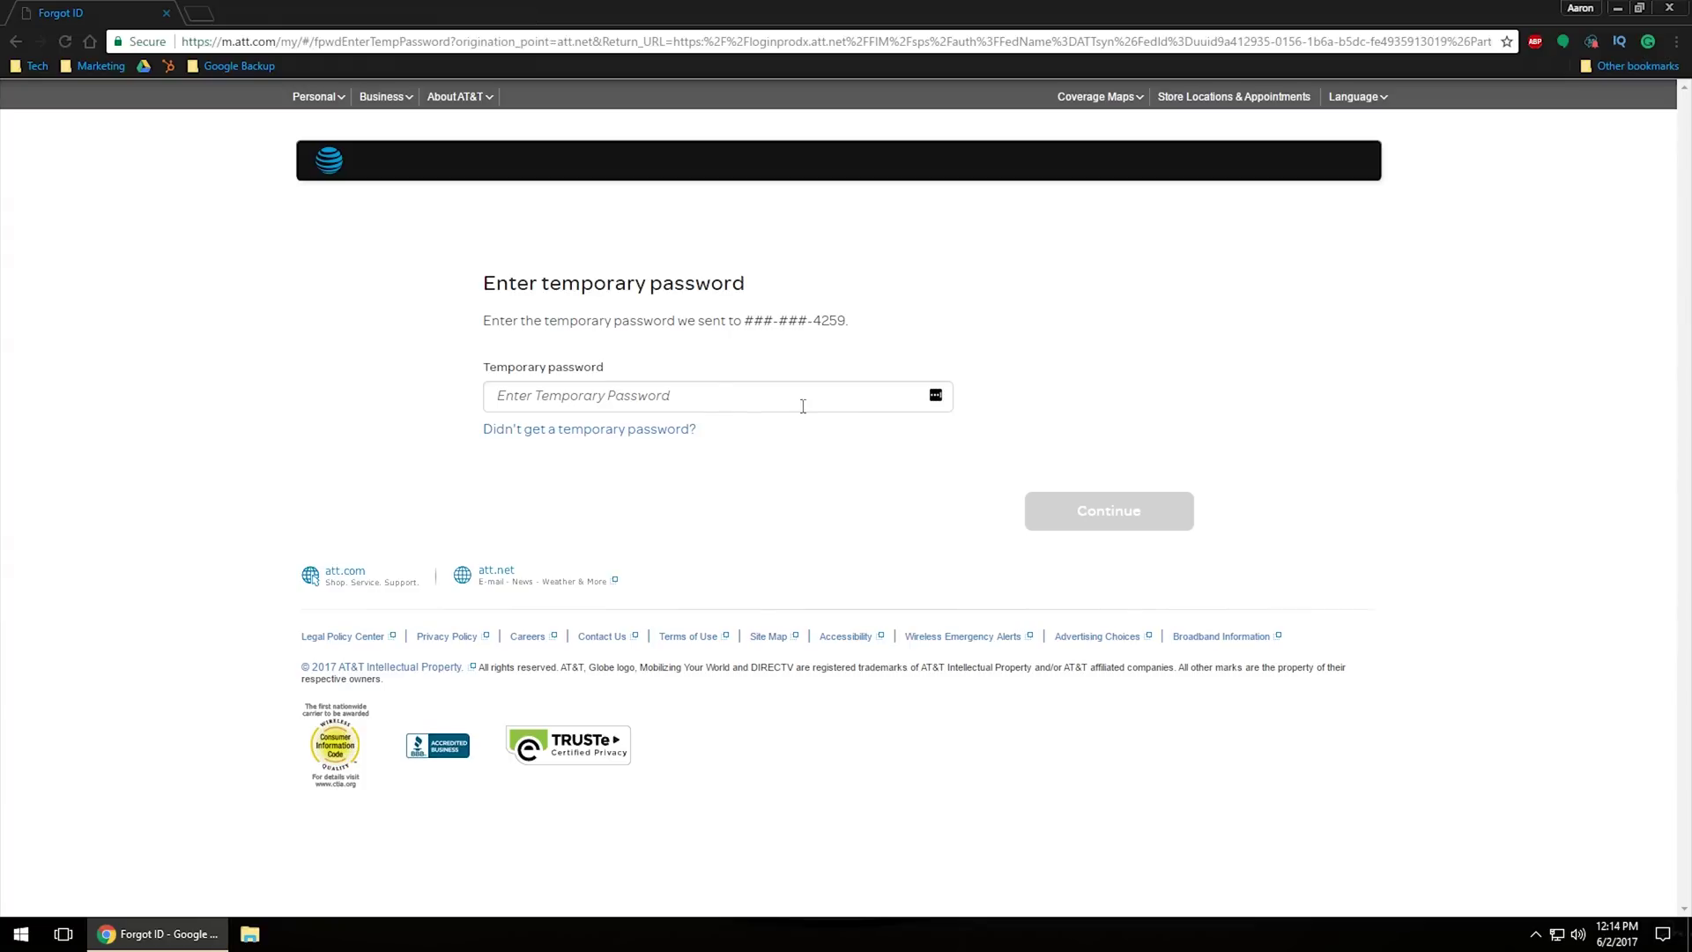
click(710, 395)
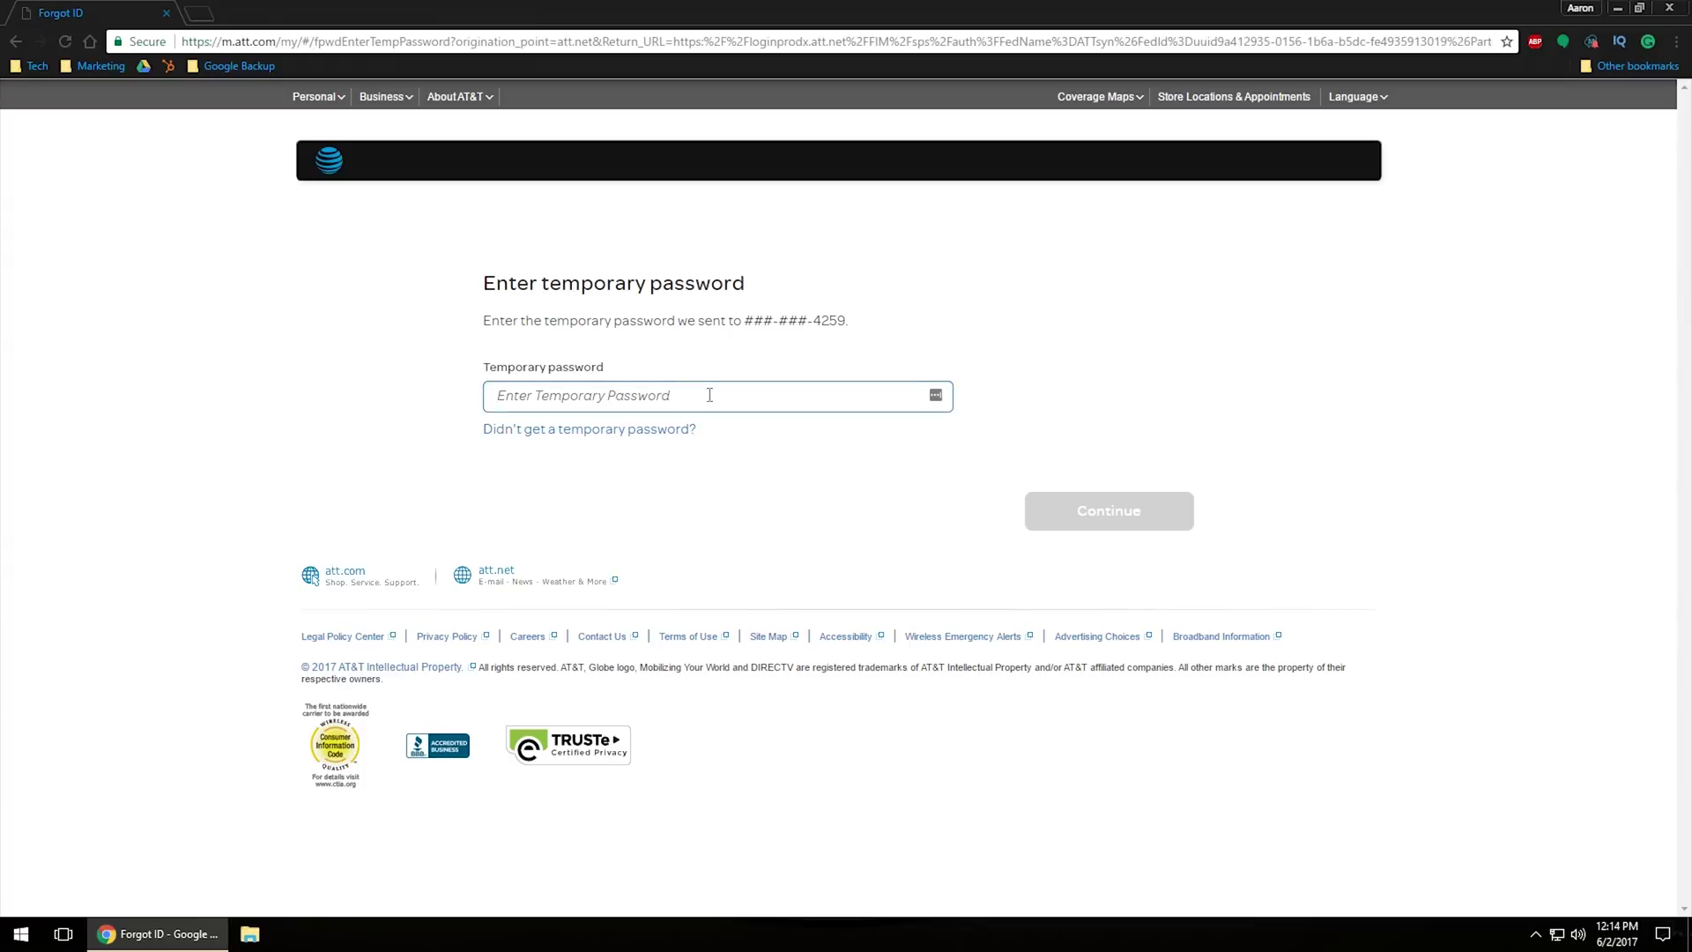
Step: Enter the texted temporary code, submit it, and start creating a new password
text(••••••)
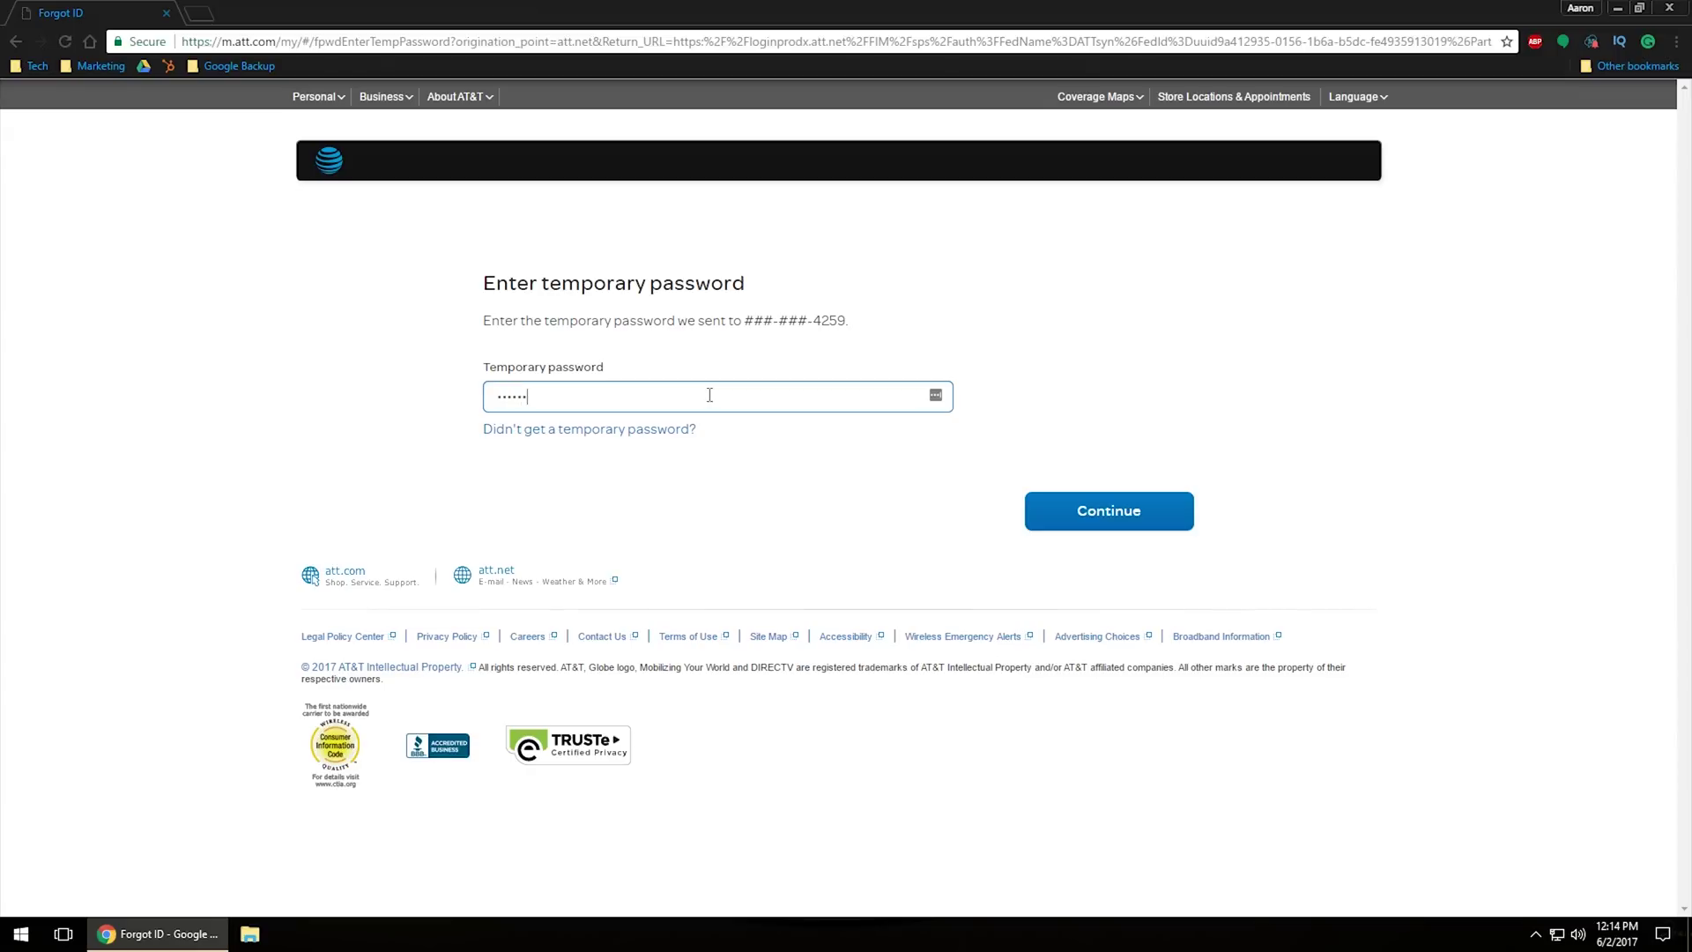
click(1126, 520)
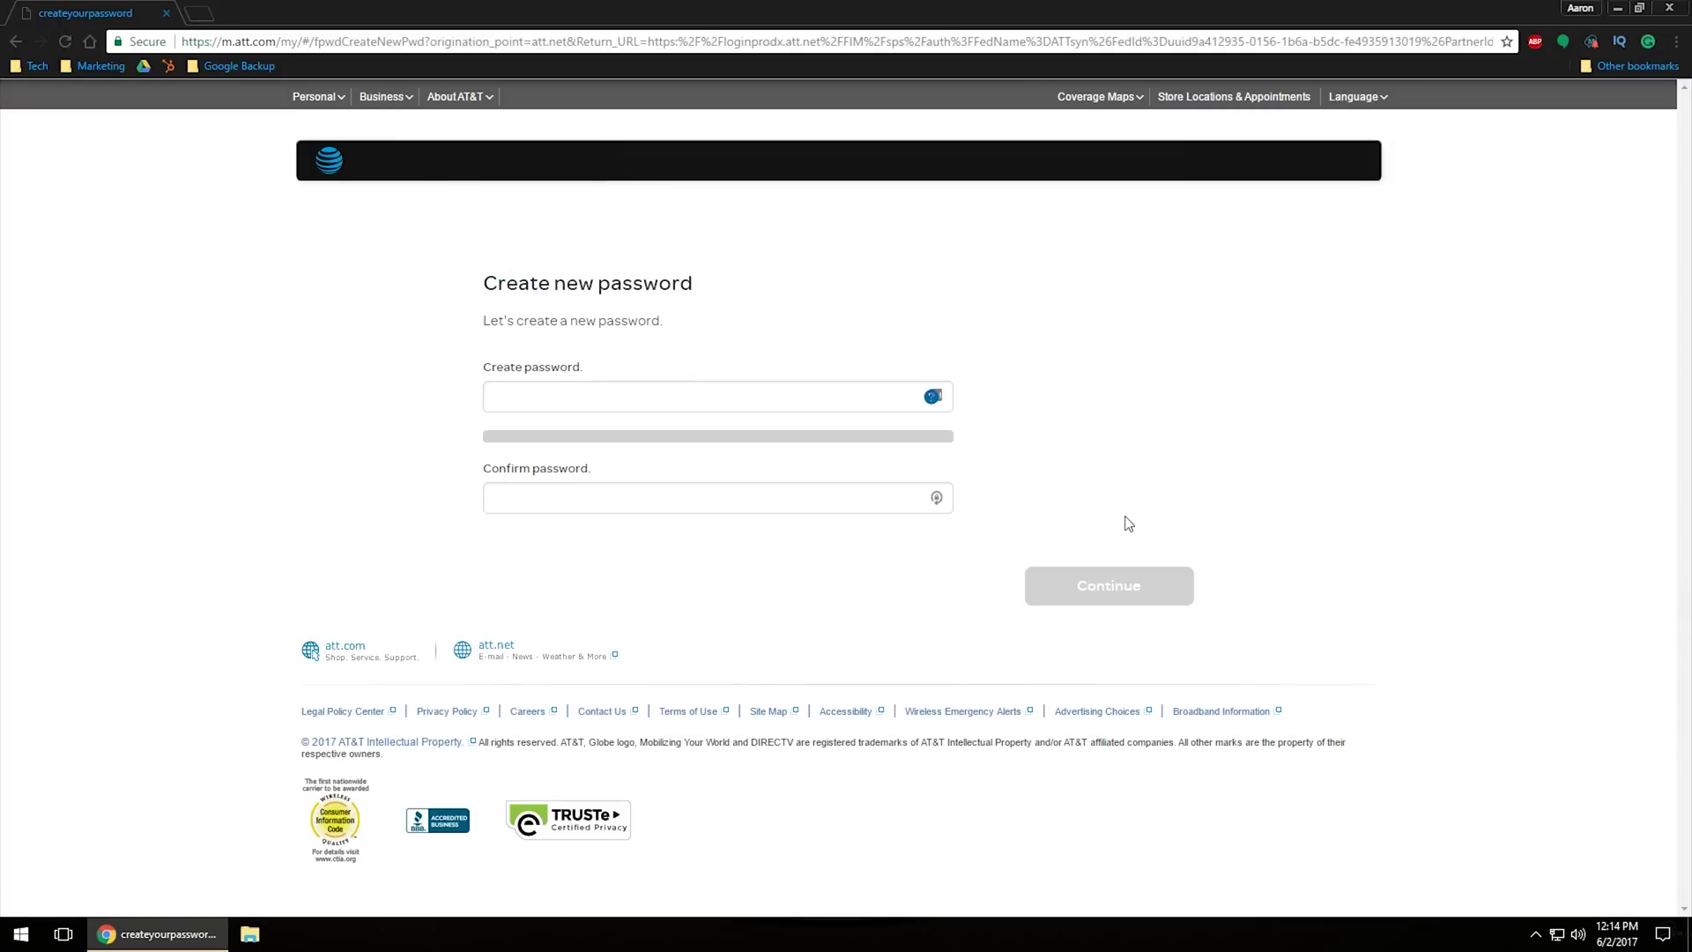
click(586, 395)
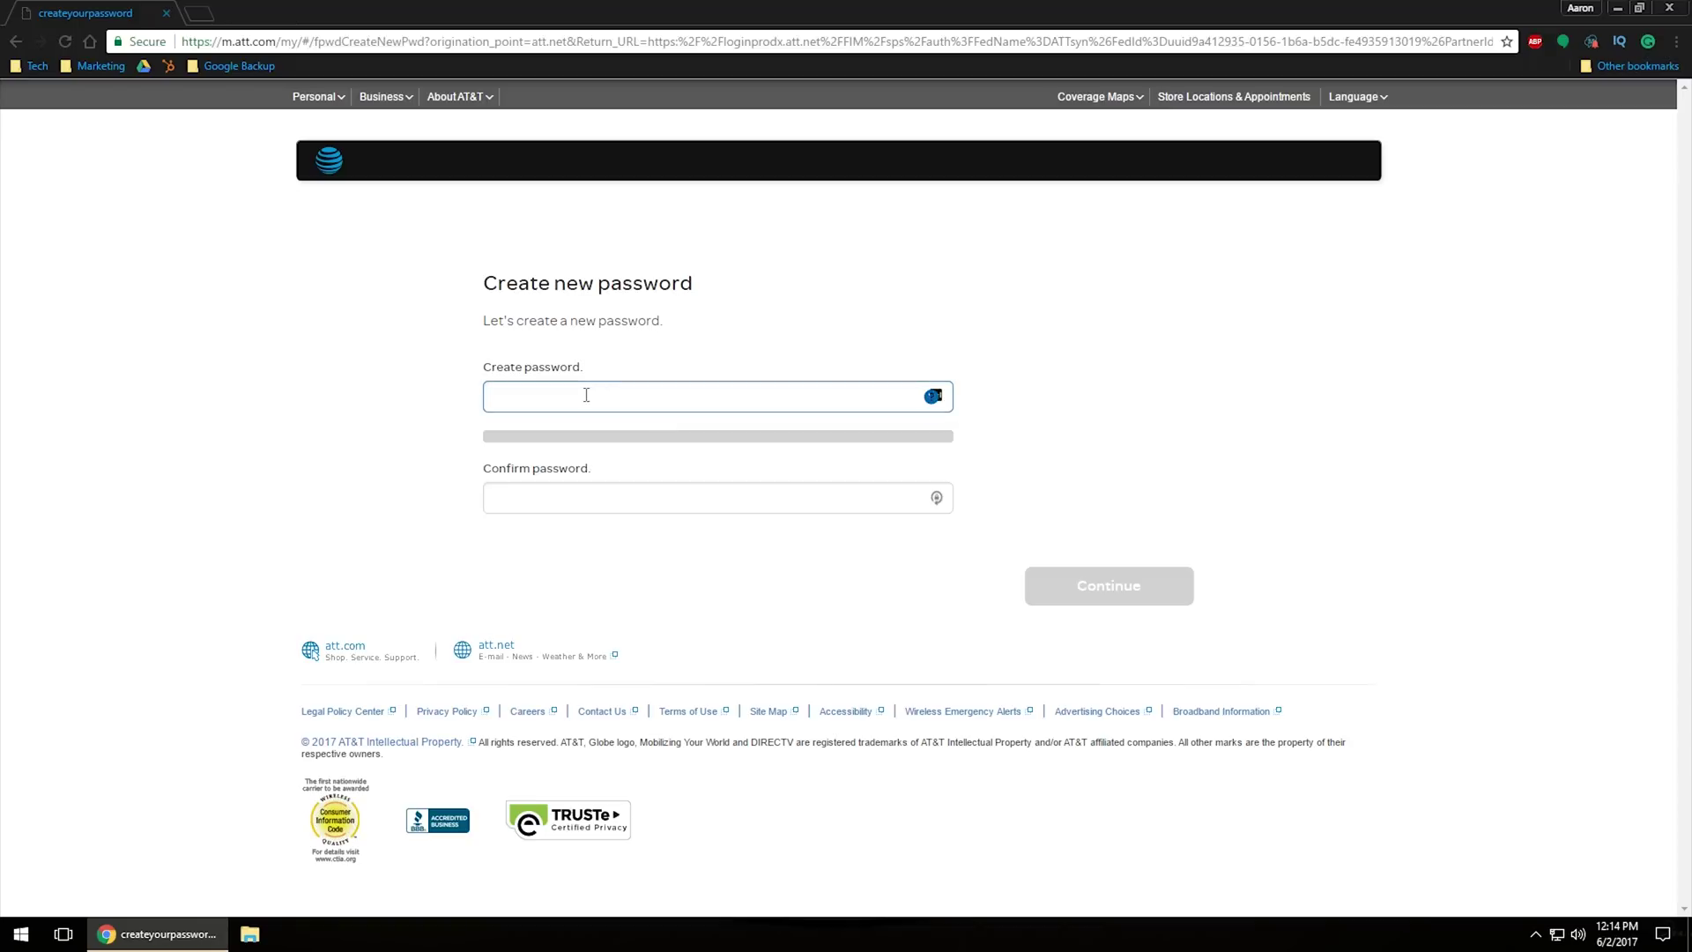
Step: Type a new password in Create password and again in Confirm password
text(•••••••••)
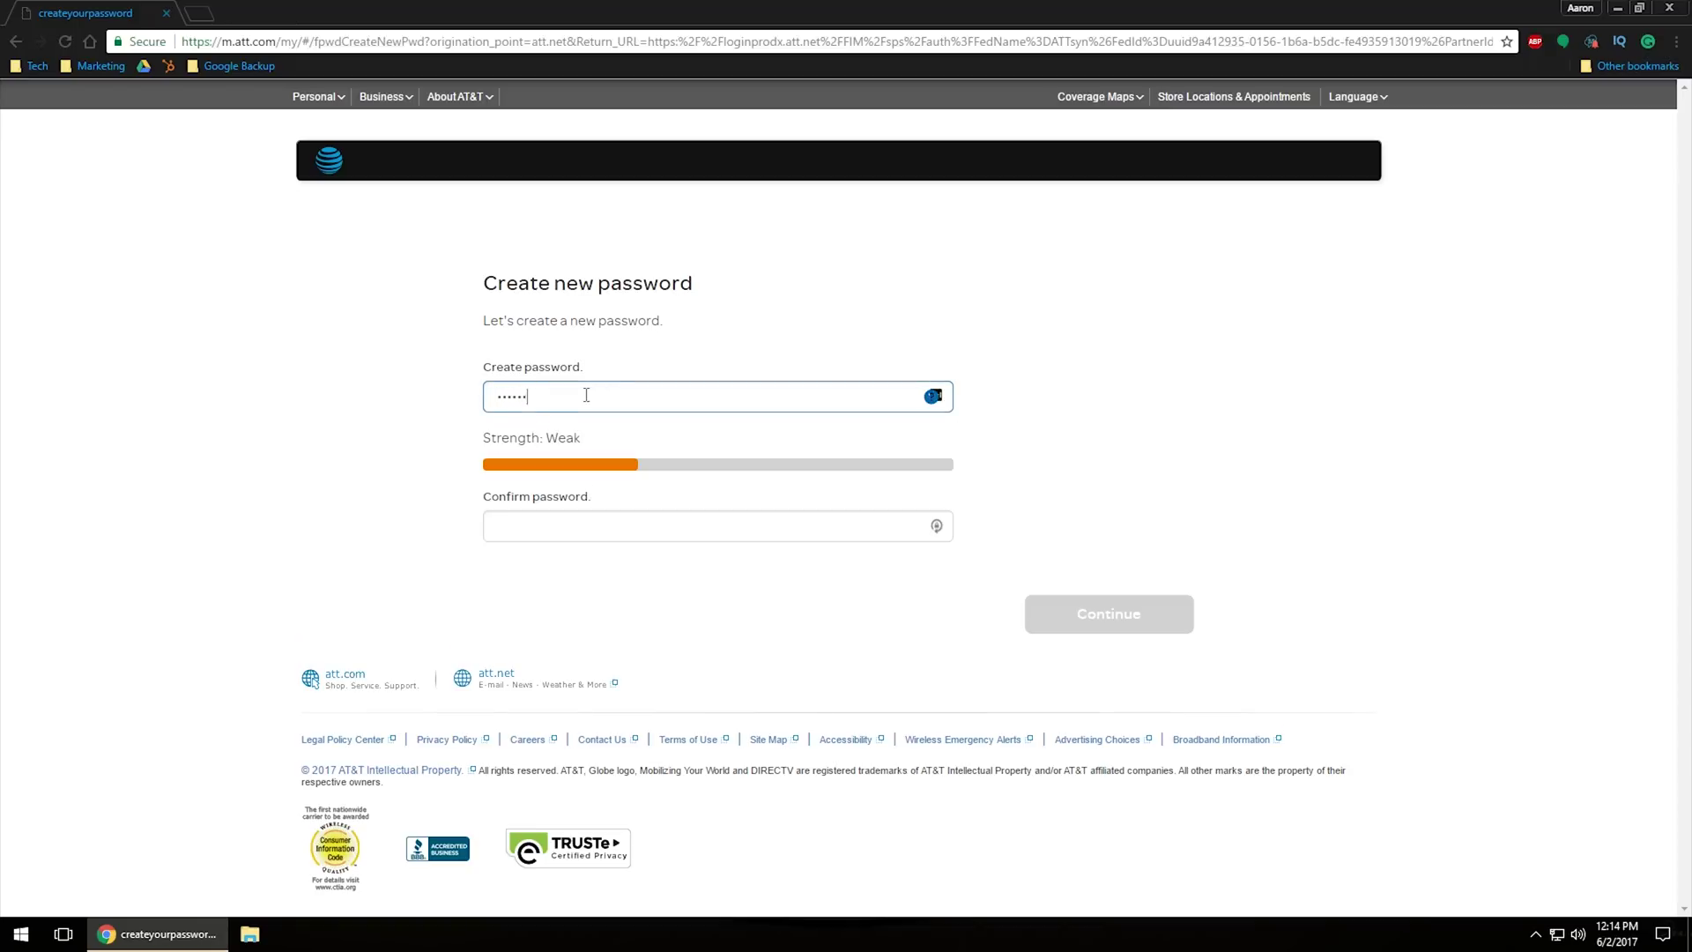
key(Tab)
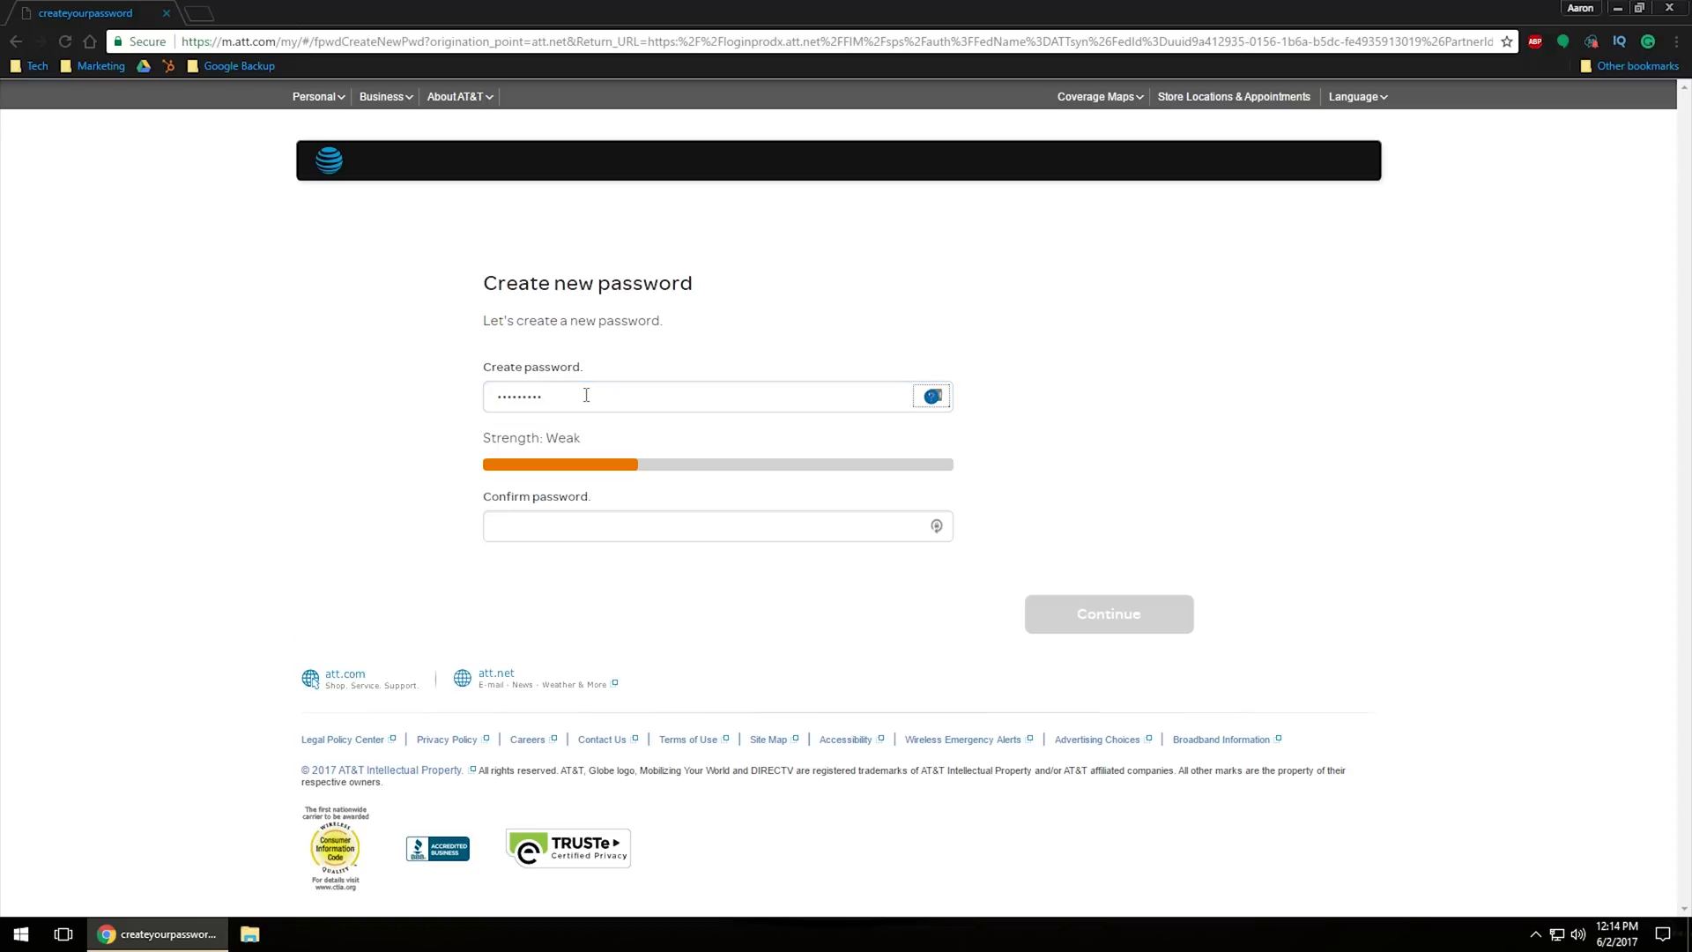
click(491, 533)
text(••••••)
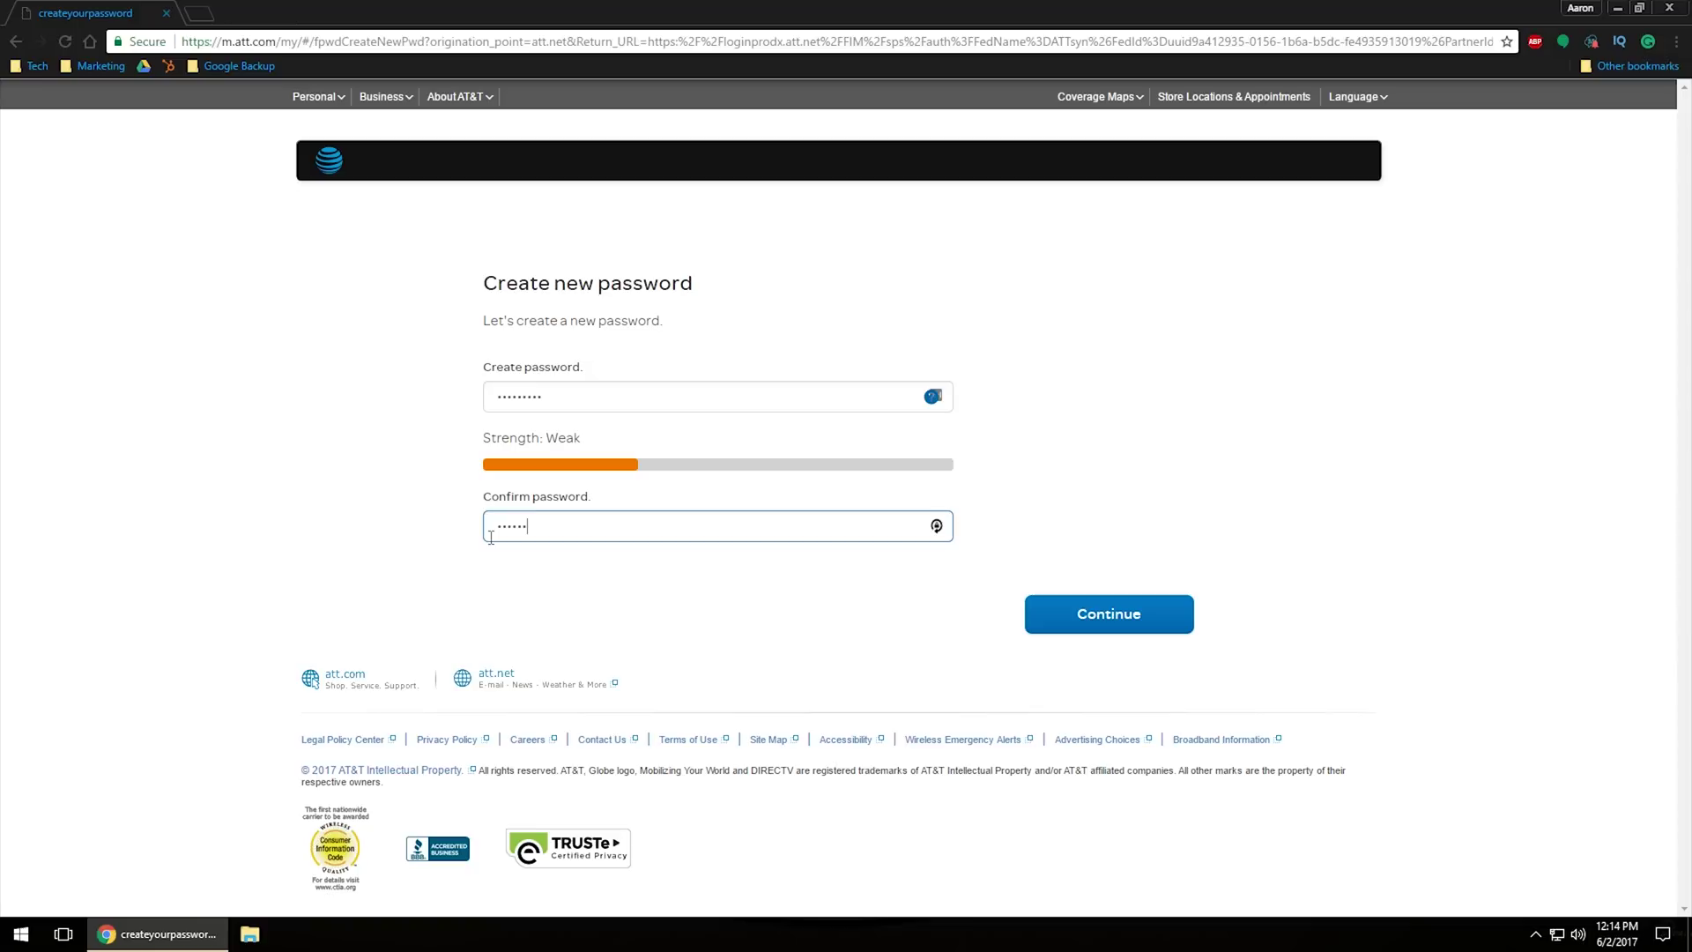
text(•••)
key(shift+Left)
key(shift+Left)
key(shift+Left)
key(shift+Left)
key(shift+Left)
key(shift+Left)
key(shift+Left)
key(shift+Left)
key(shift+Left)
key(shift+Tab)
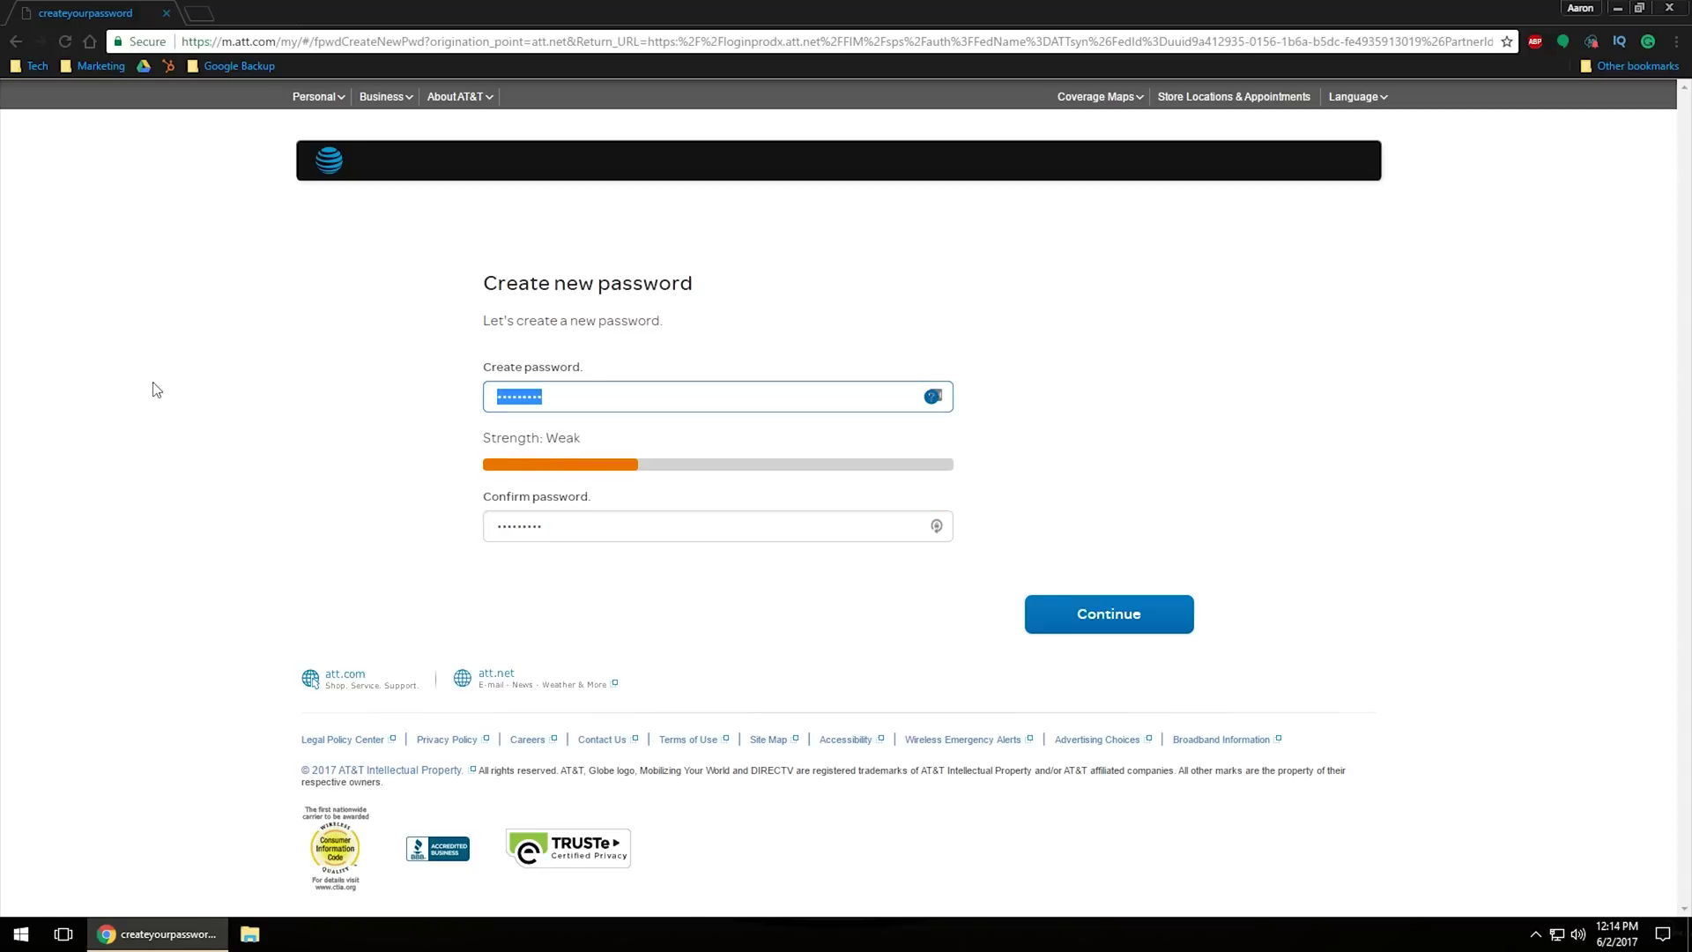
Step: Retype both password fields until they match and strength shows Good
text(•••••••••)
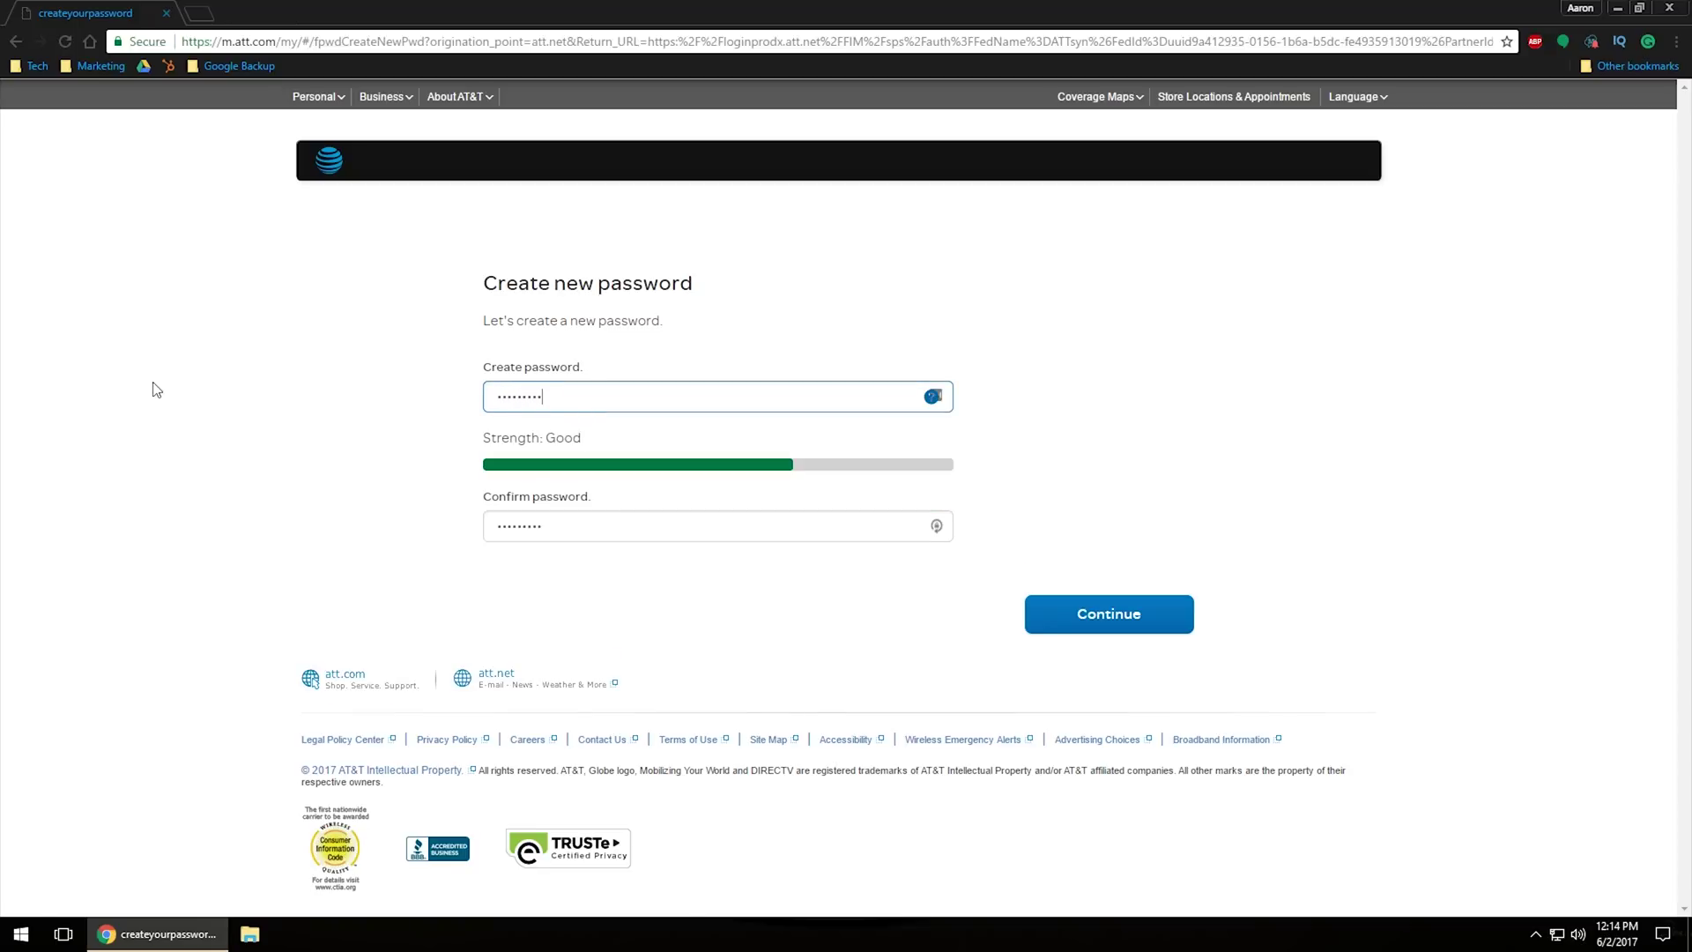
key(Tab)
key(Tab)
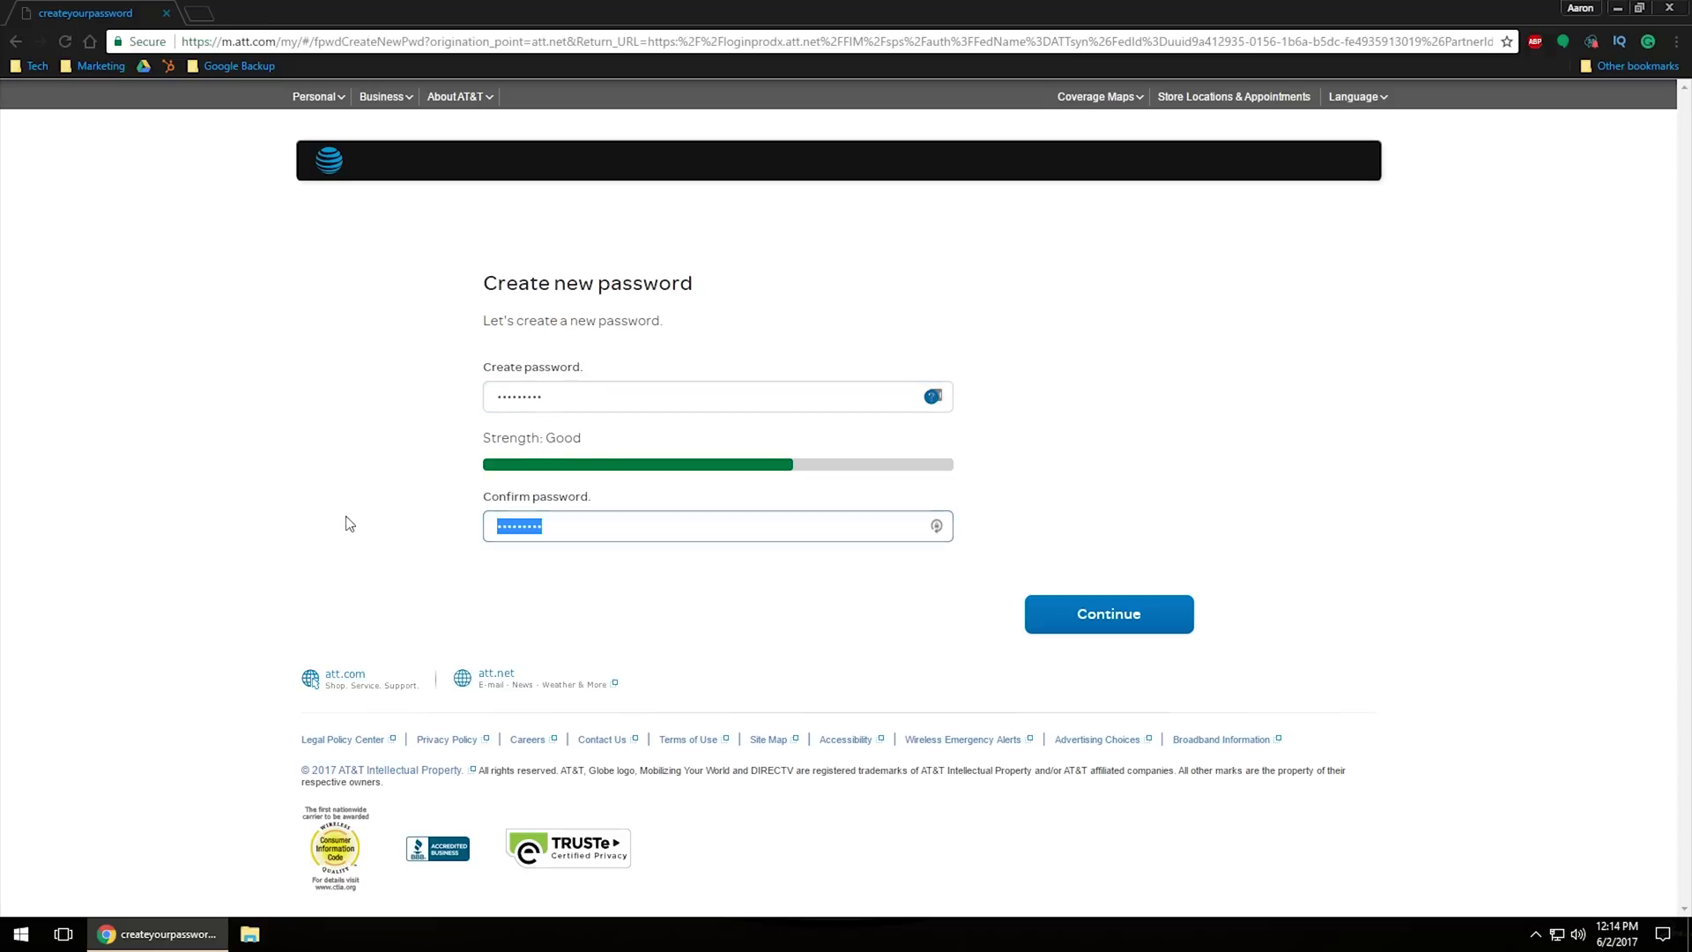
text(••)
key(shift+Tab)
key(shift+Tab)
text(••••••)
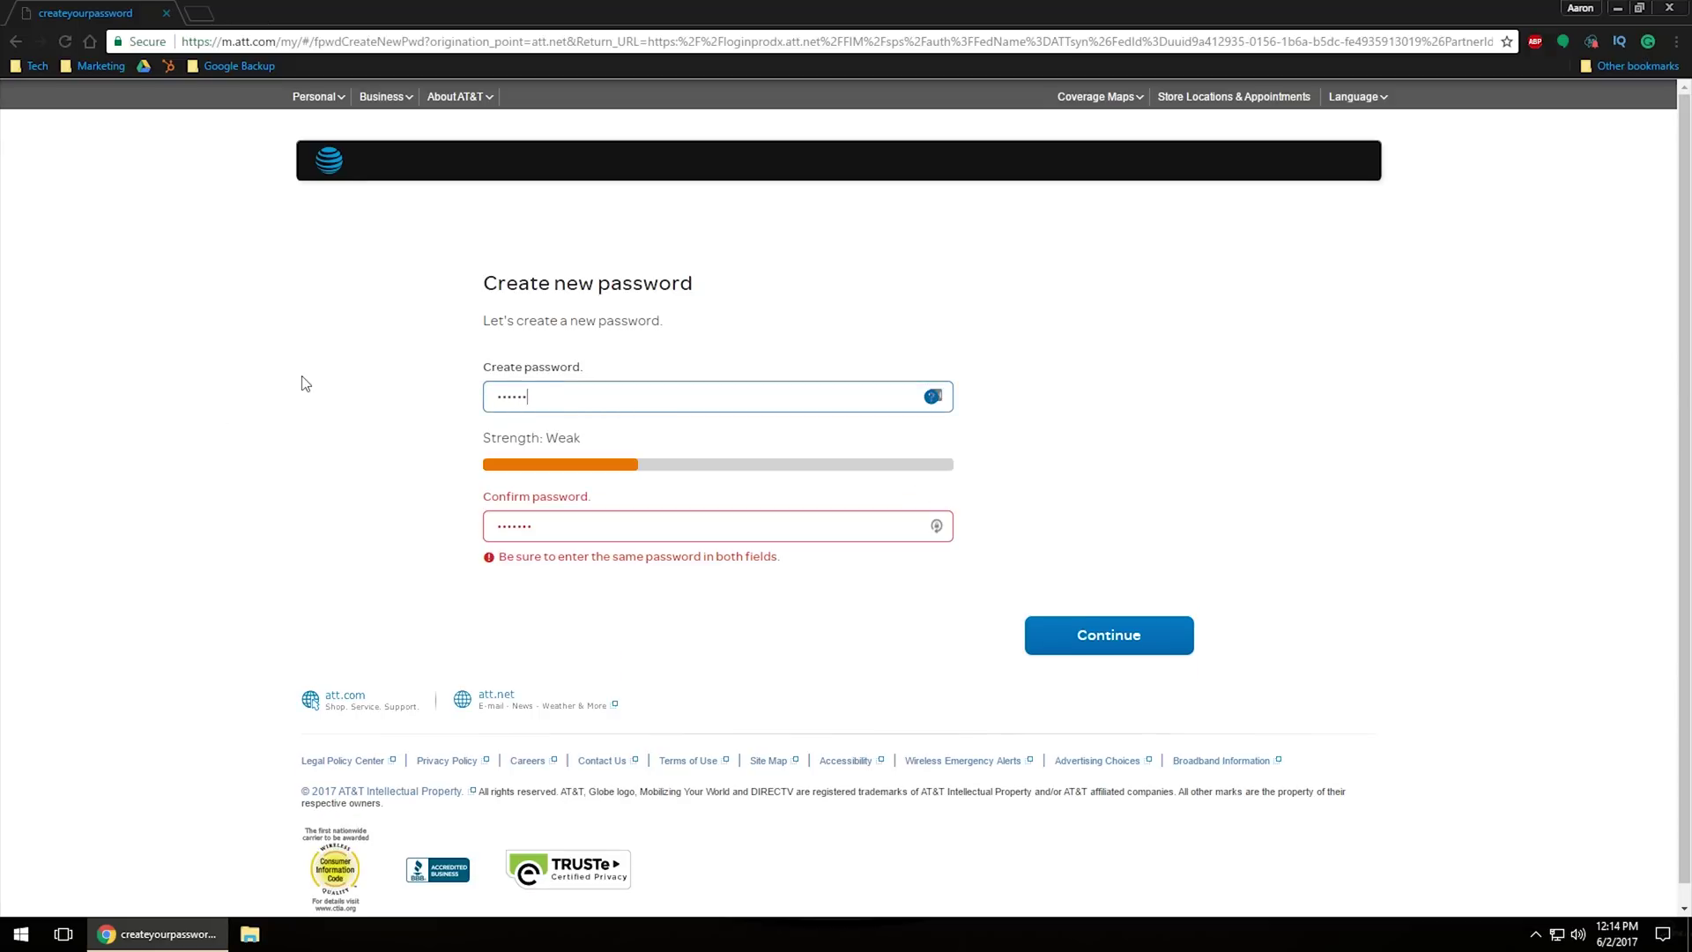
text(•)
key(Tab)
key(Tab)
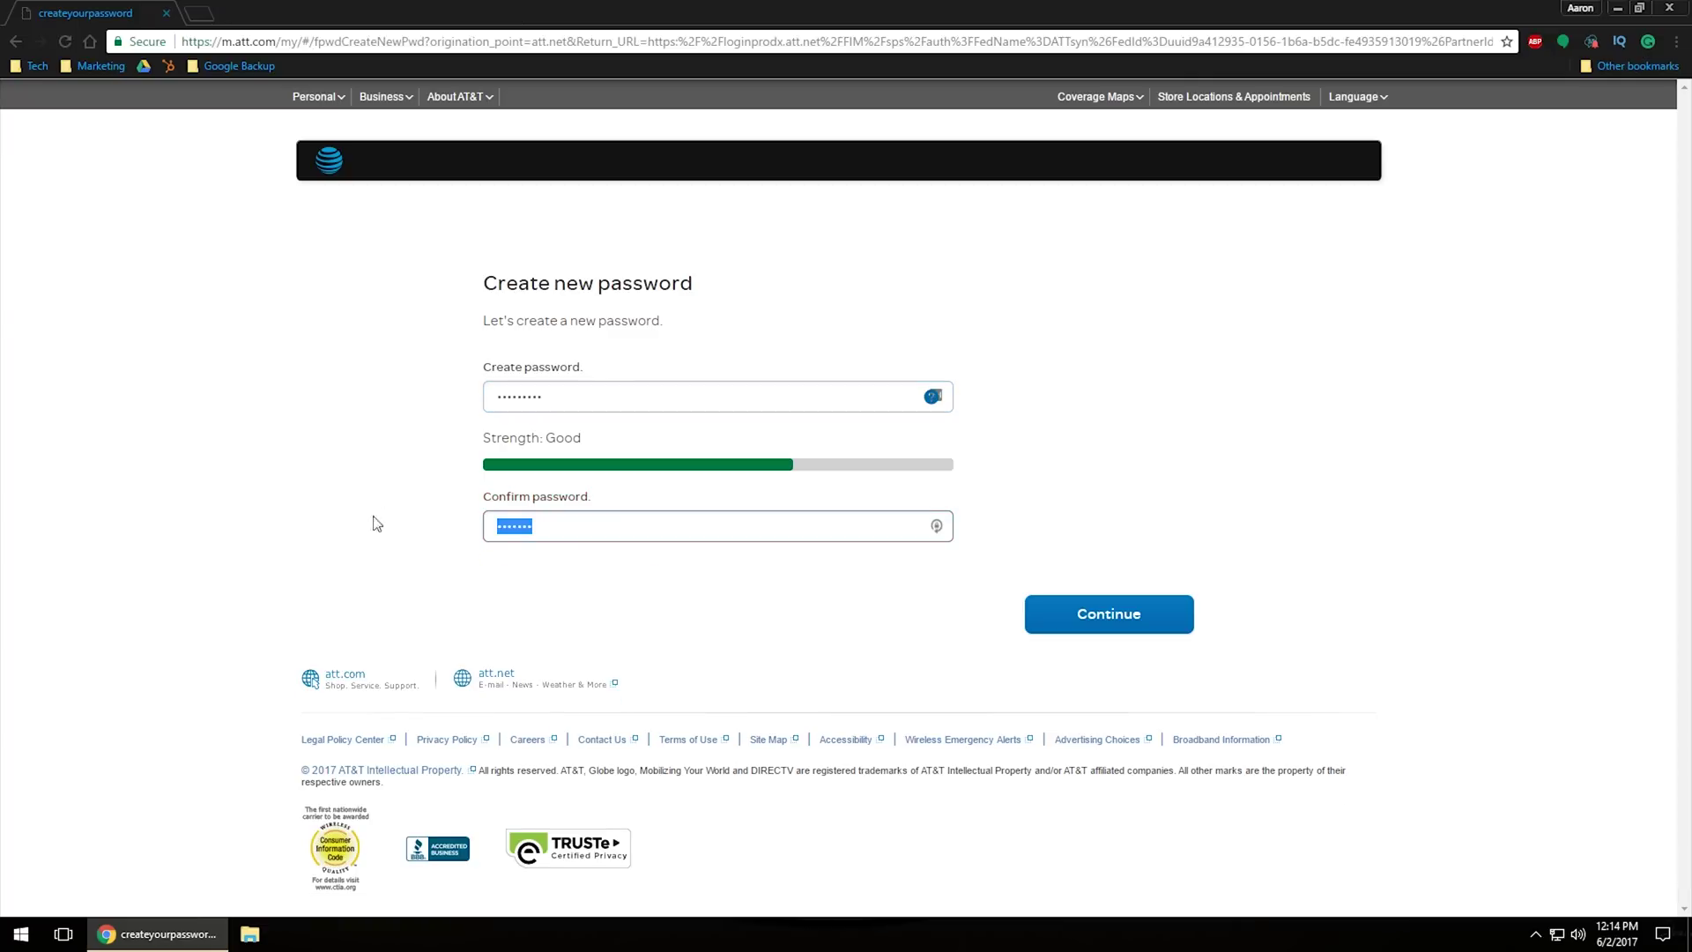
text(•)
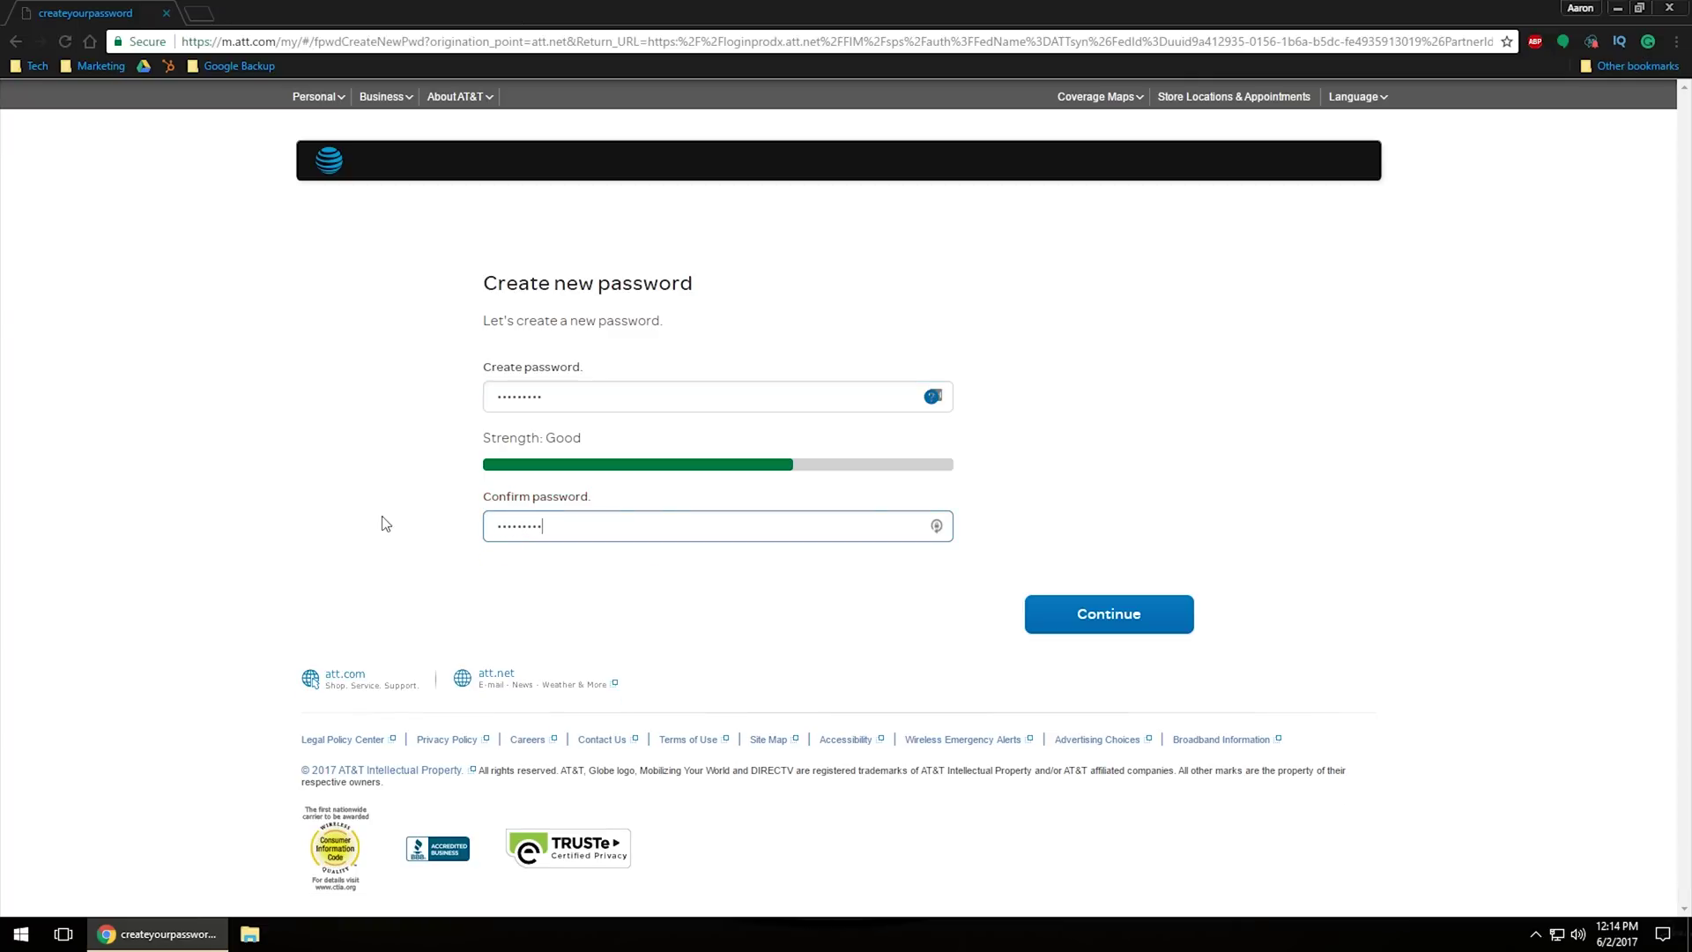
click(1265, 467)
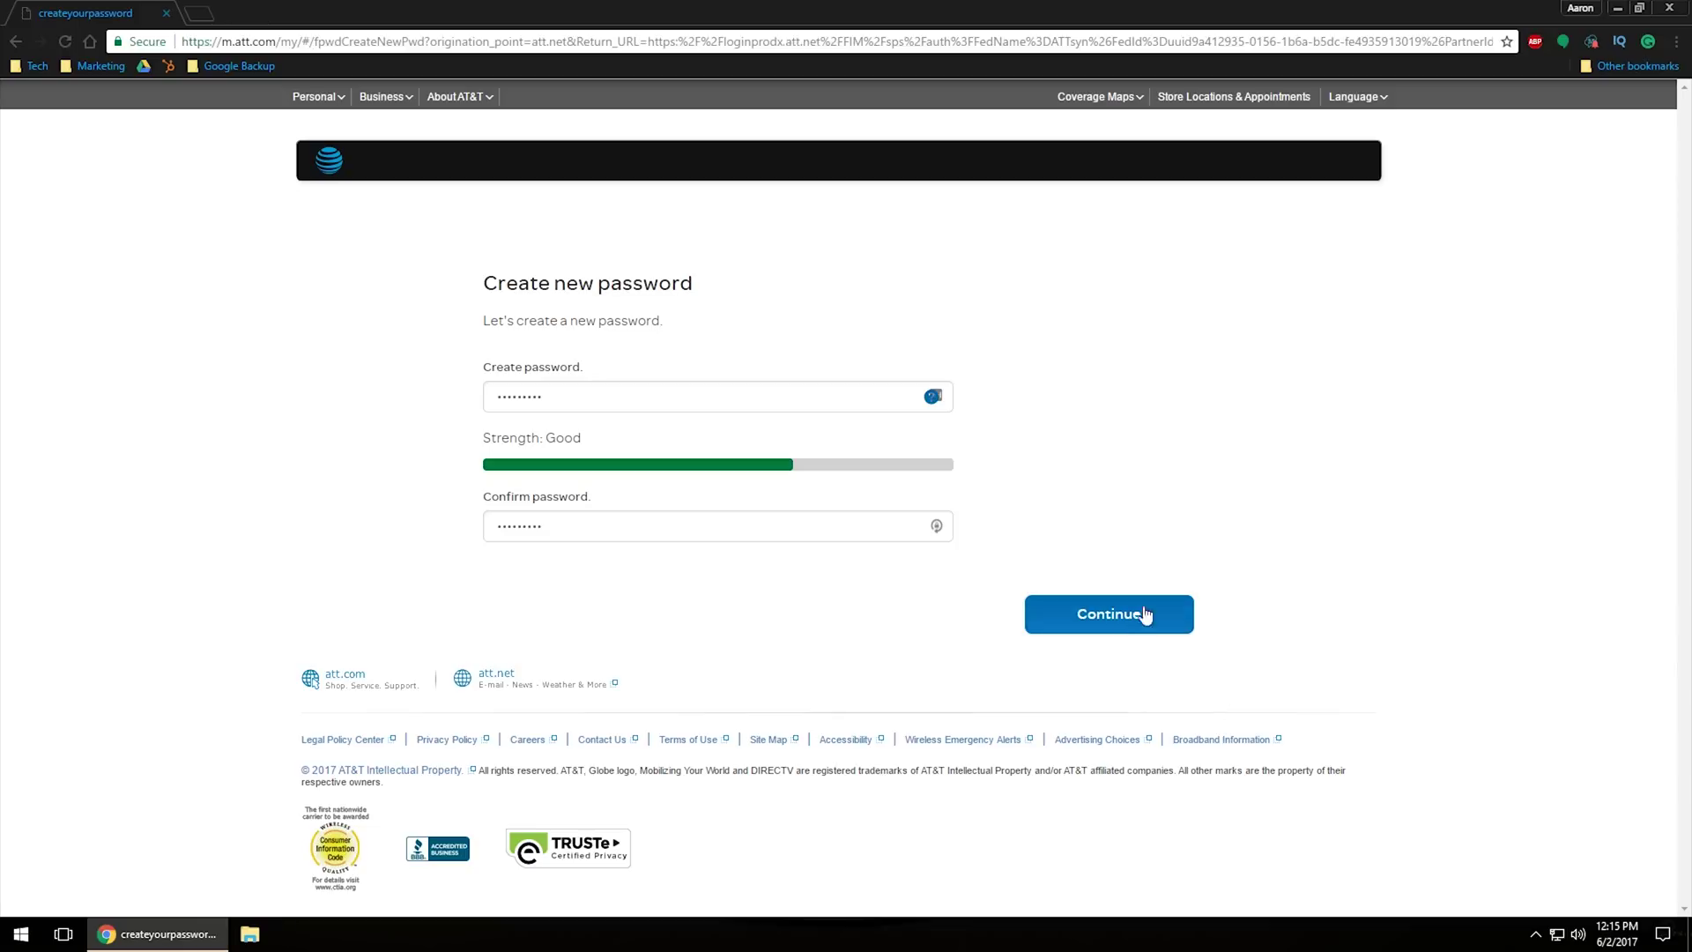
Step: Save the new password, continue past the reset confirmation, and open att.net Mail in a new tab
click(1115, 622)
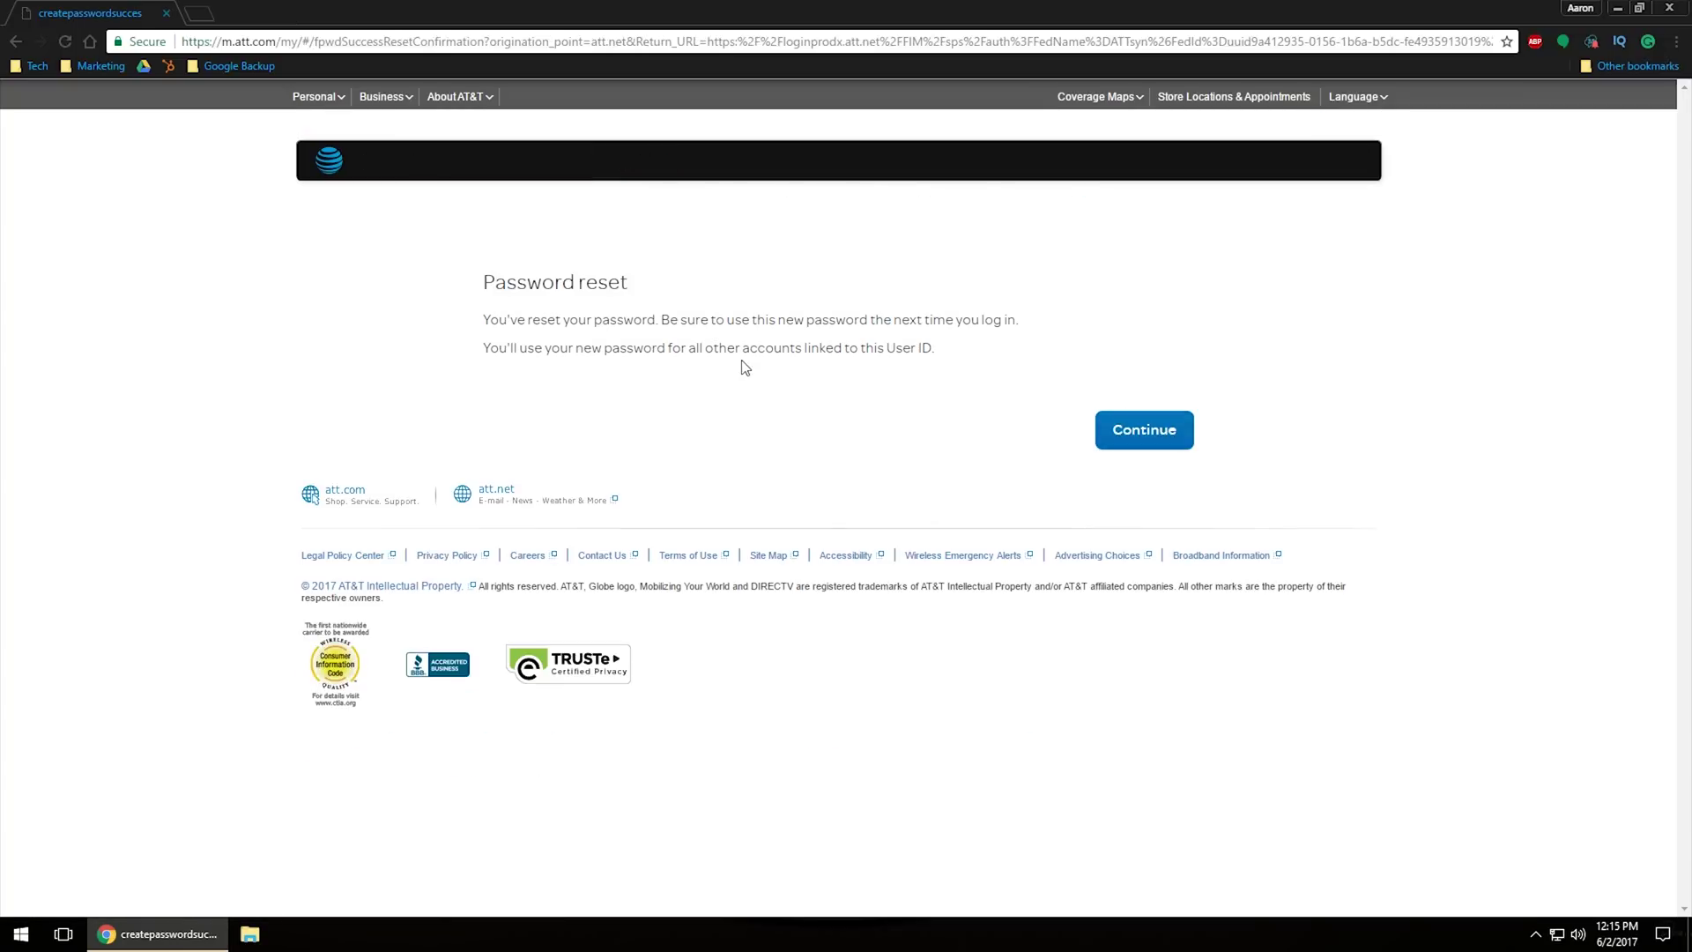
click(1127, 444)
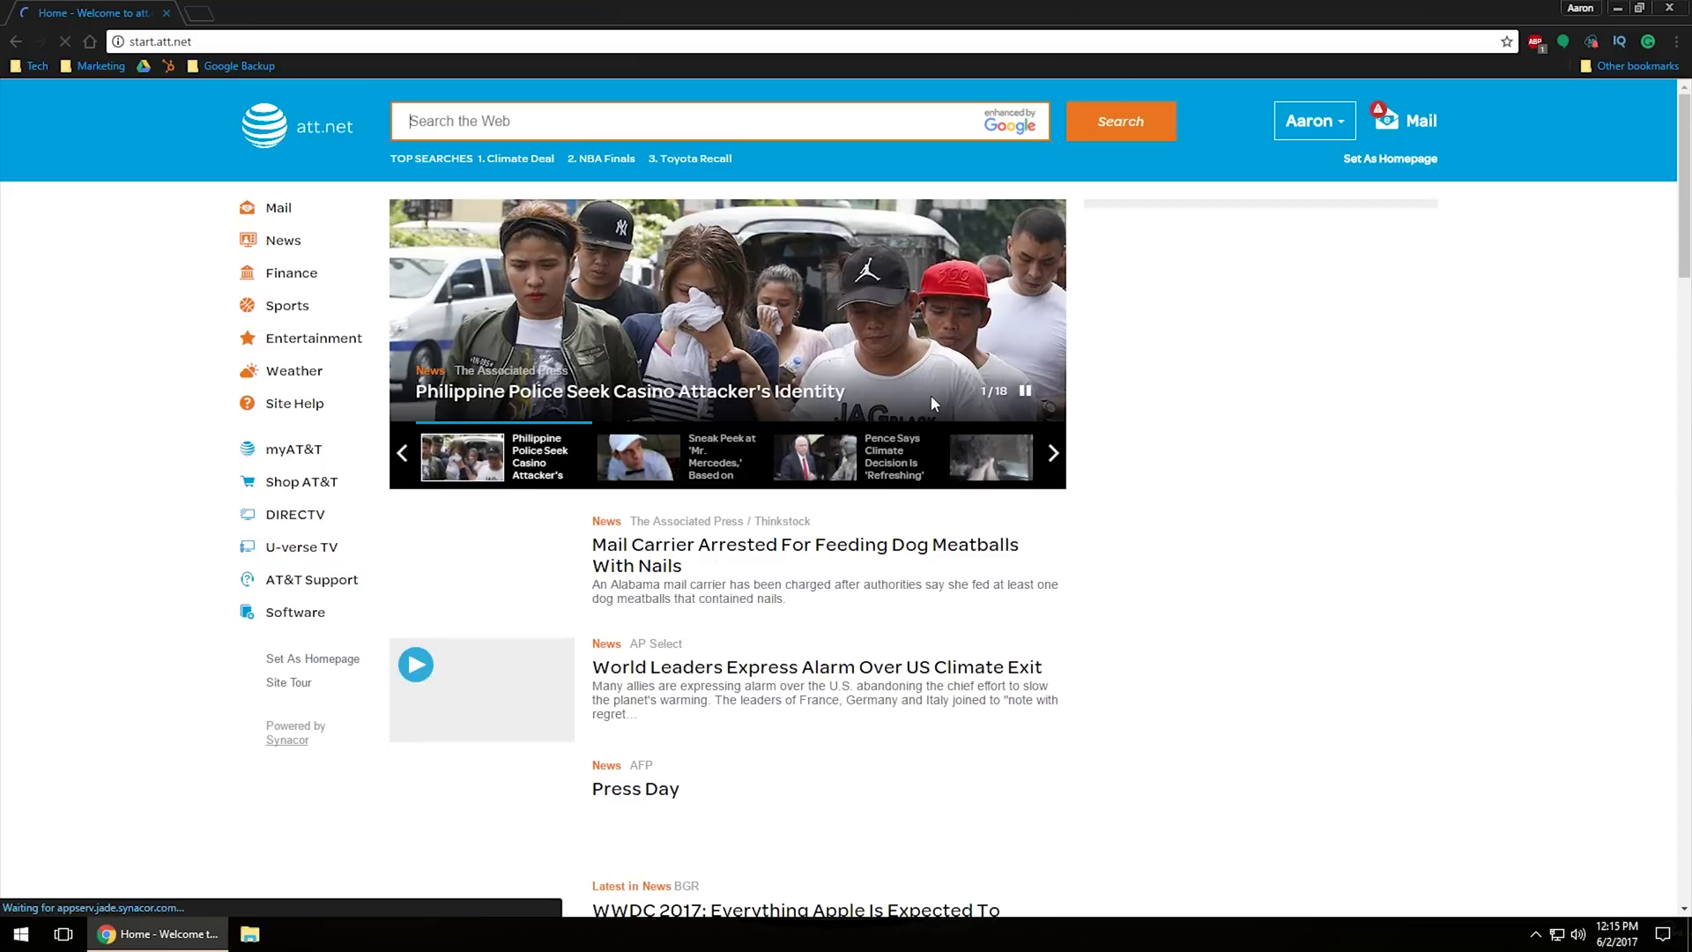
click(1423, 131)
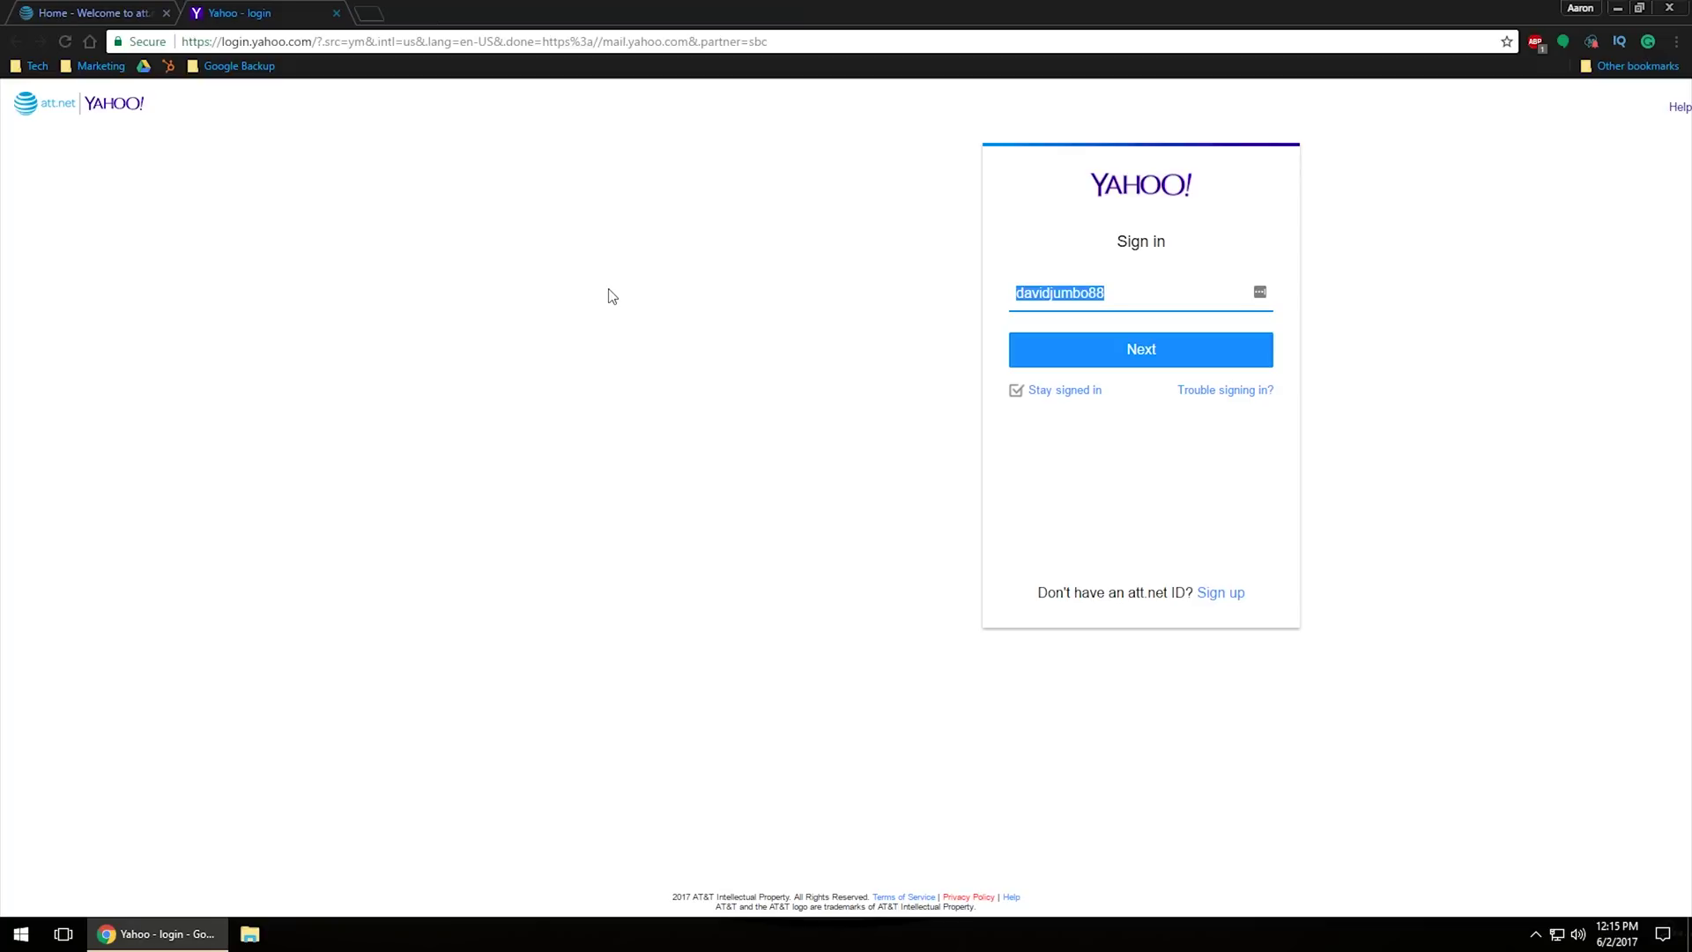
Step: Sign in with the att.net ID and new password, declining the Smart Lock and LastPass save prompts
key(Return)
text(•)
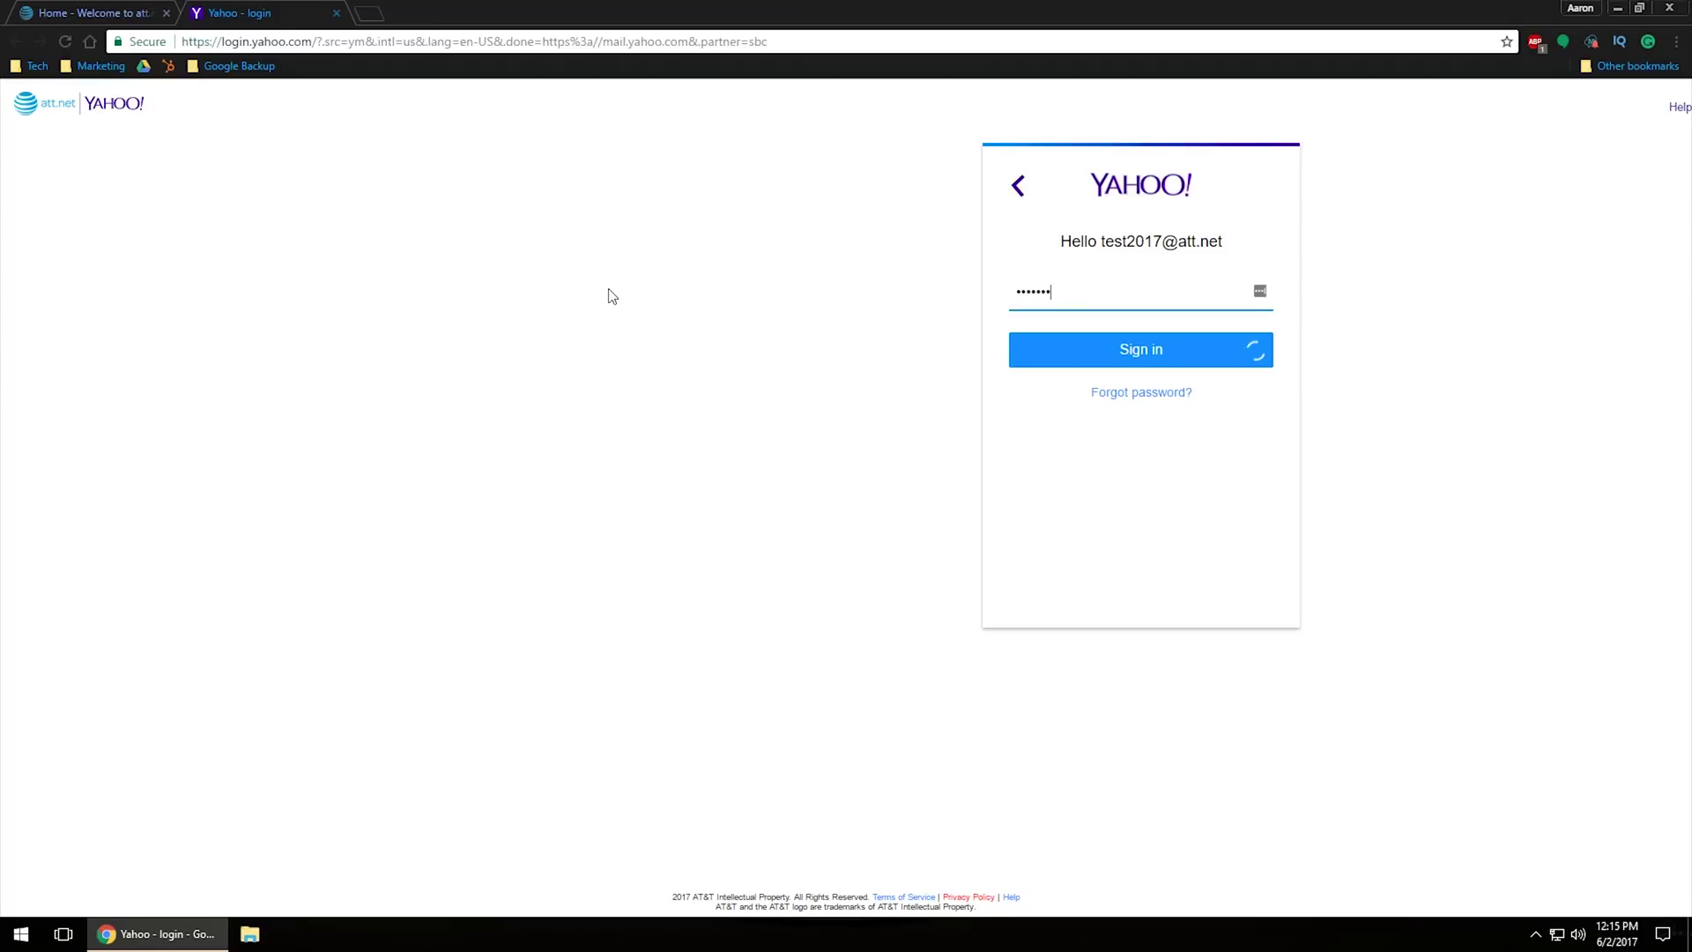
text(•••)
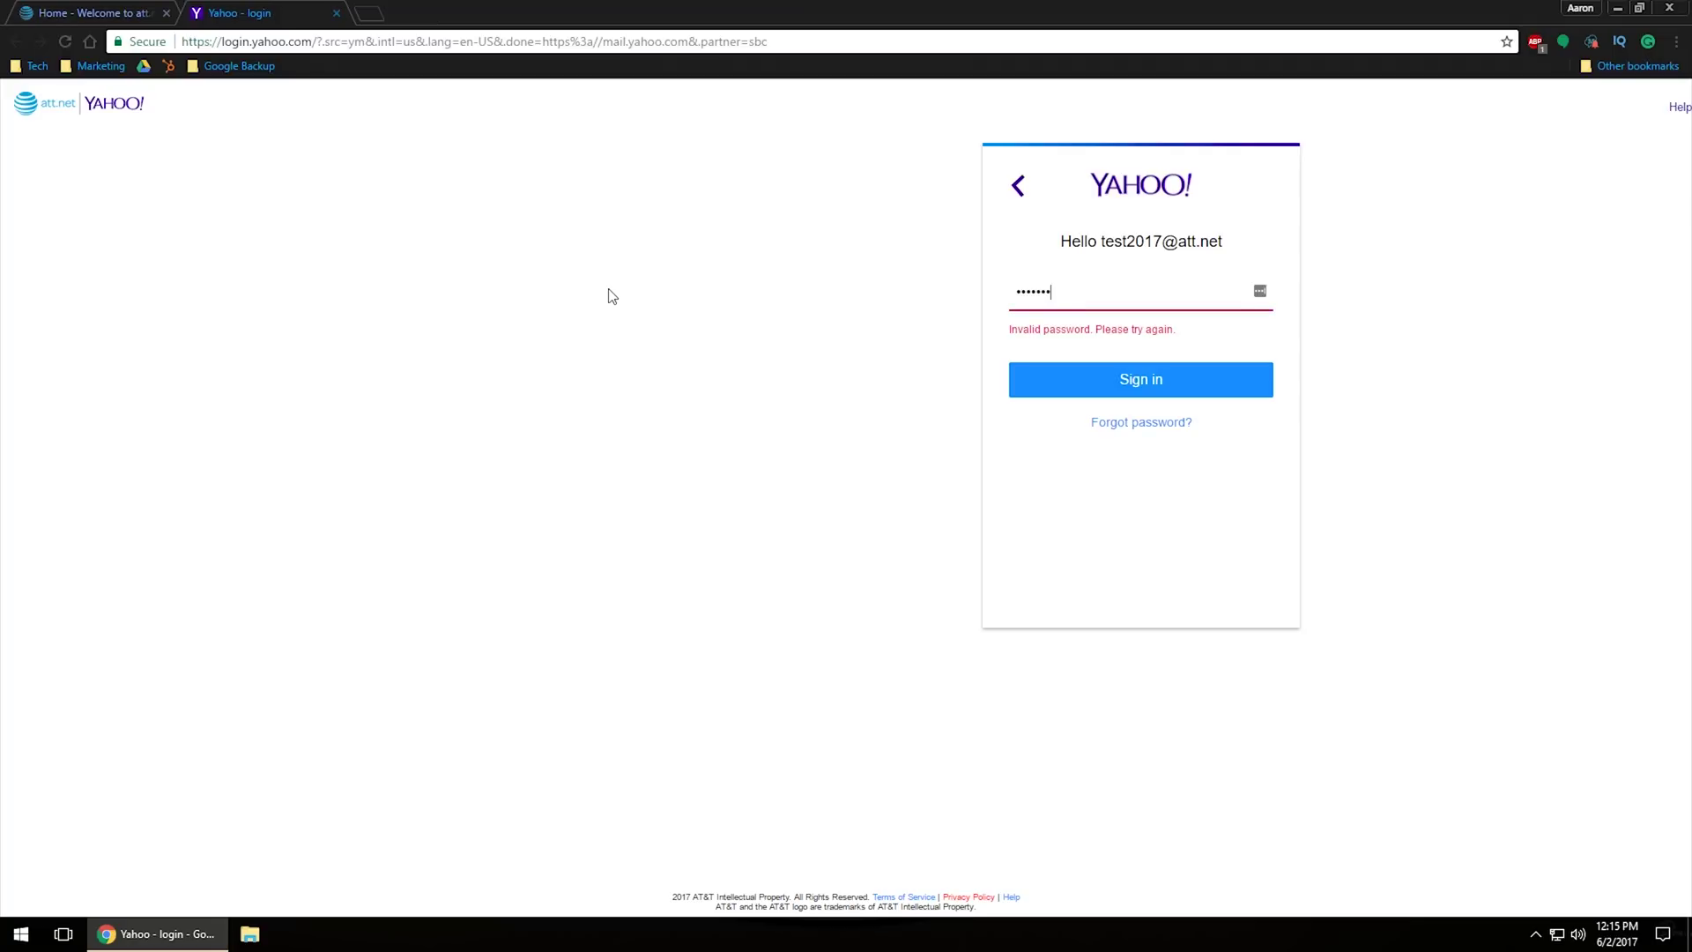
click(1058, 382)
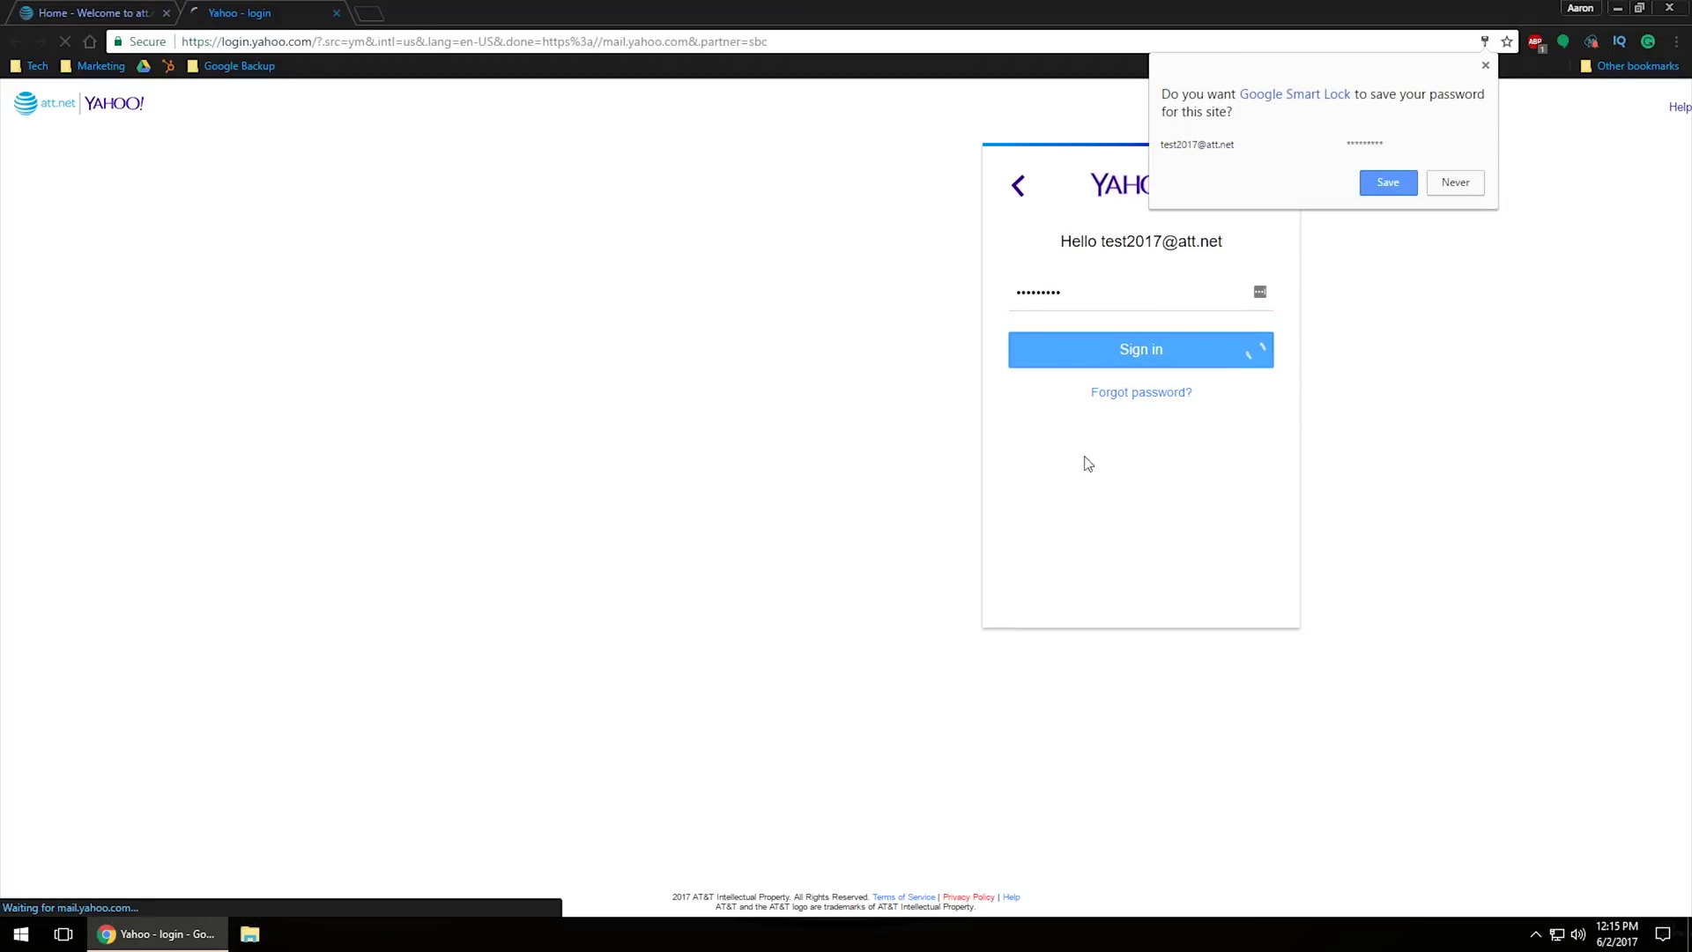
click(1456, 184)
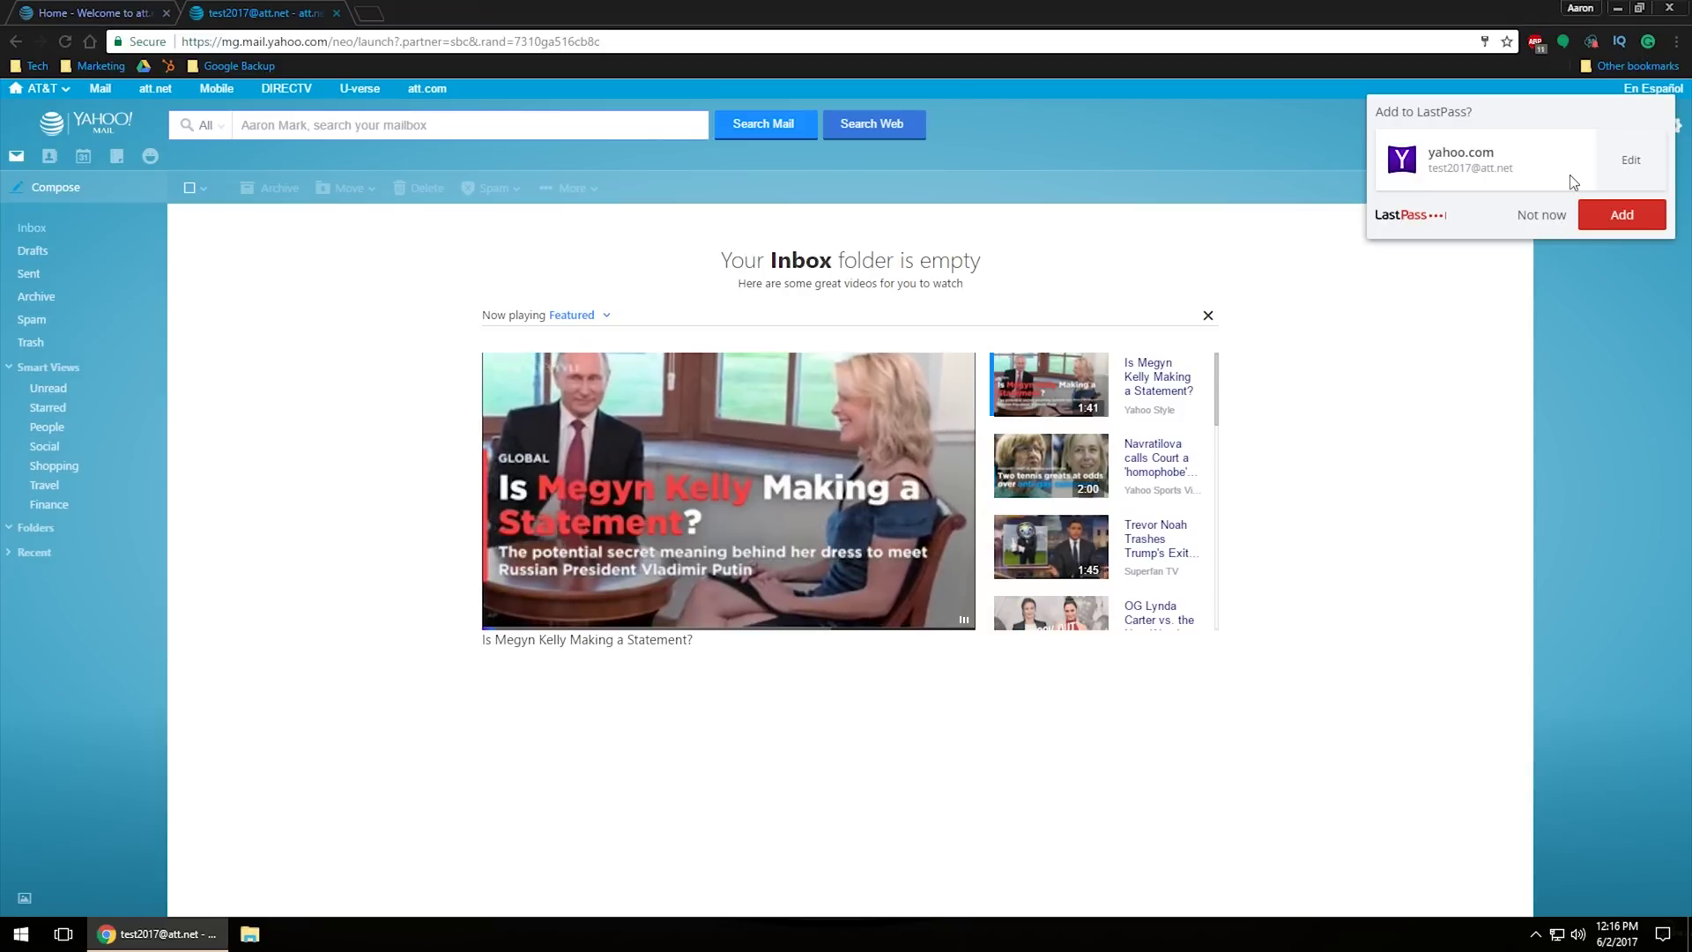
click(1566, 219)
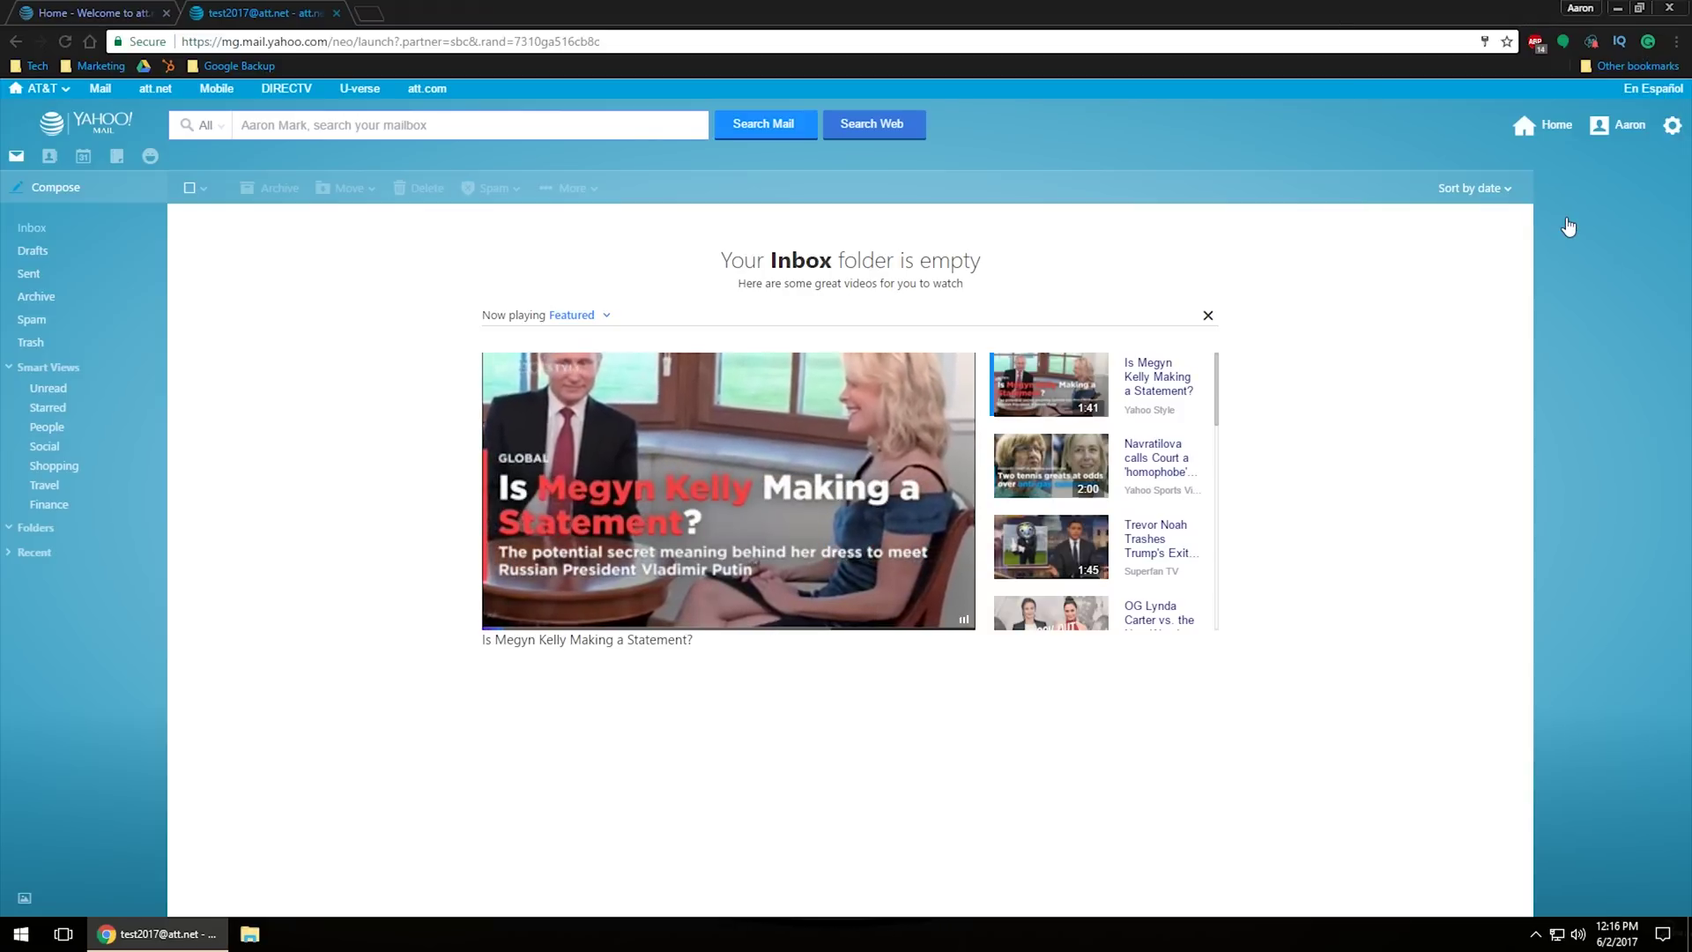